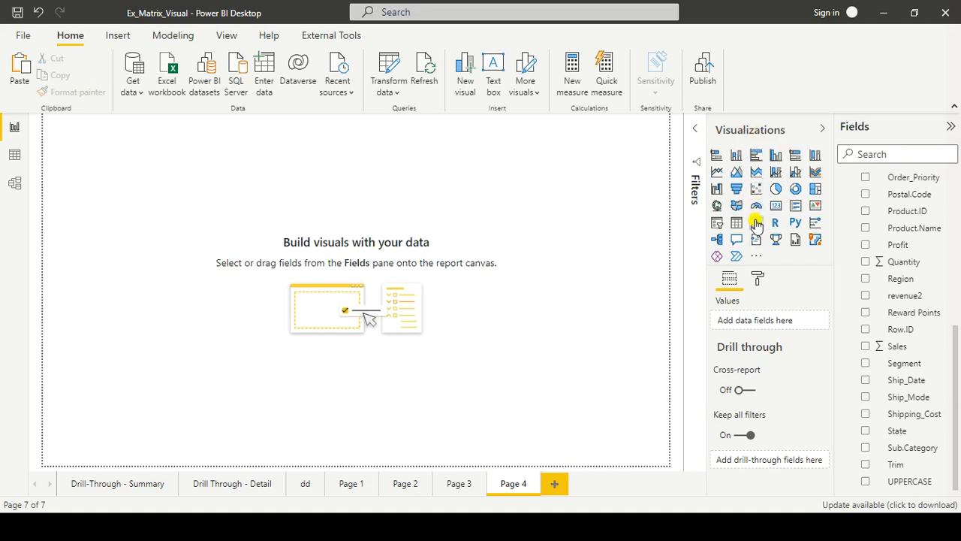
Step: Add a Matrix visual to Page 4, move it away from the page corner and widen it
left_click(756, 225)
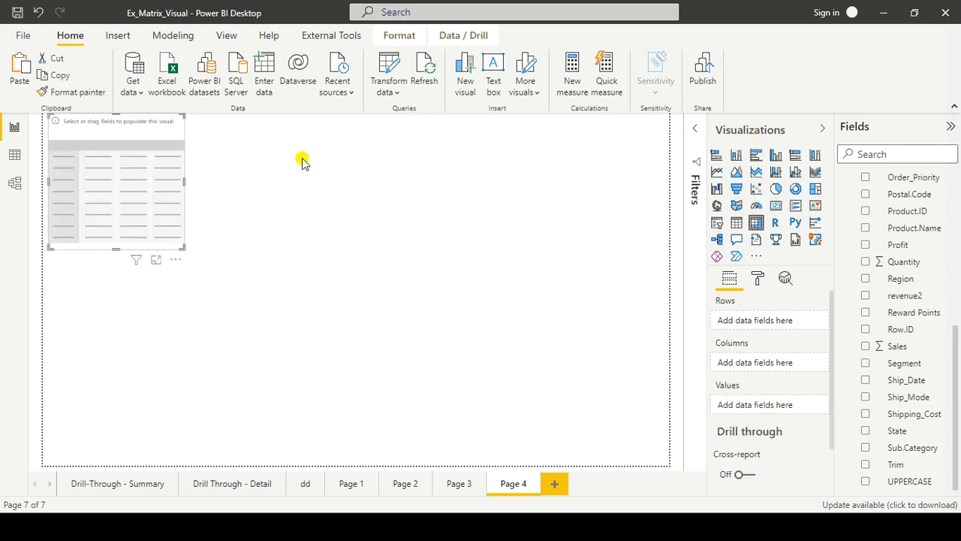
left_click_drag(150, 135, 249, 196)
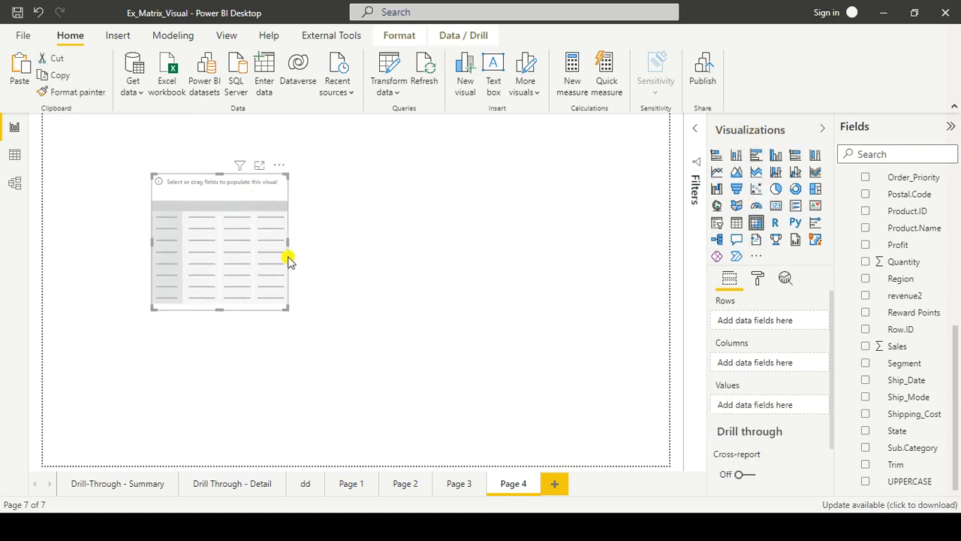
left_click_drag(287, 240, 356, 244)
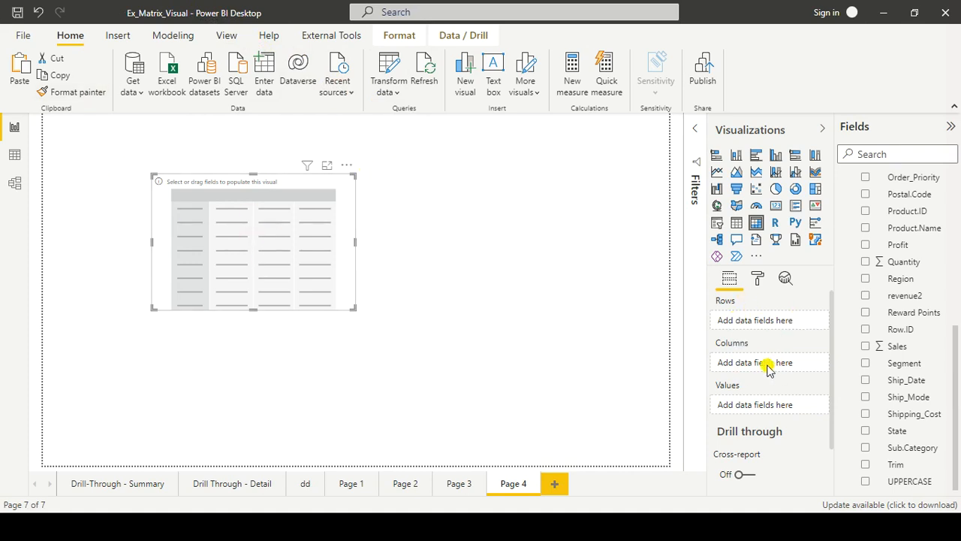
Step: Add Category to the matrix rows and Sales to its values from the sales_w04 table
scroll(938, 269, "up", 6)
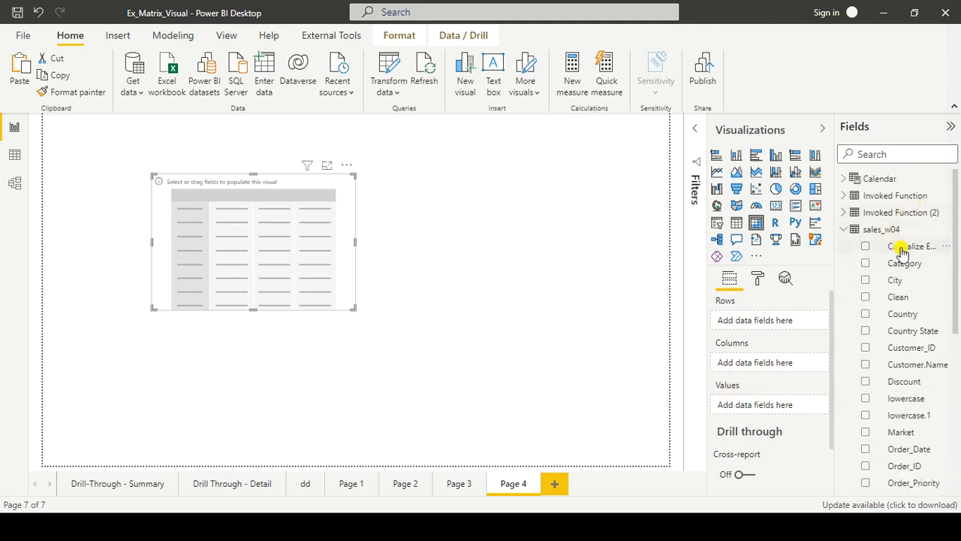
left_click_drag(904, 265, 760, 329)
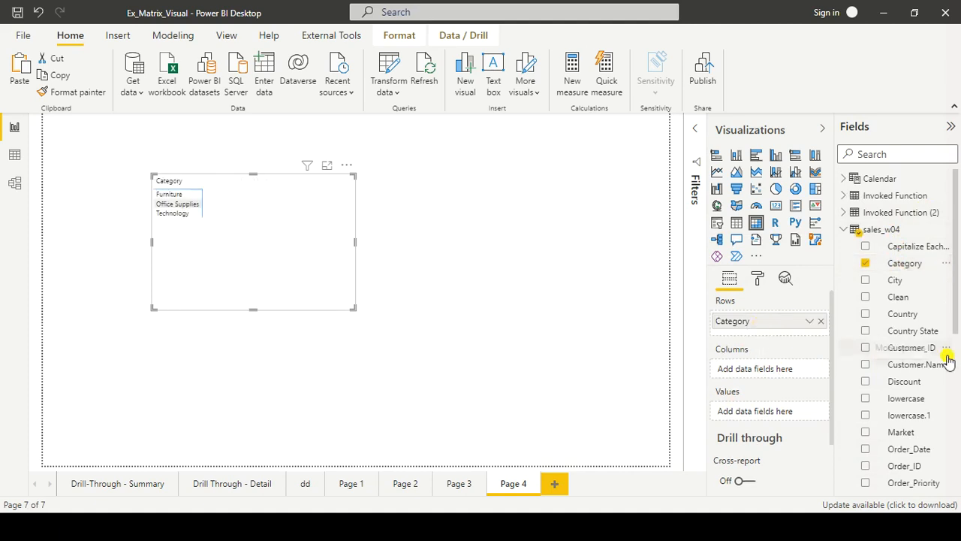
scroll(945, 358, "down", 6)
left_click_drag(905, 363, 781, 411)
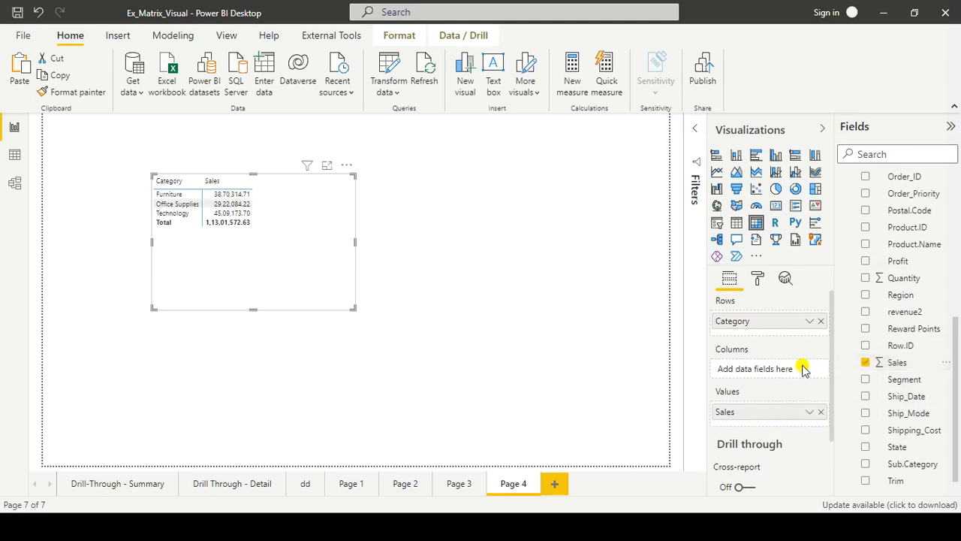
Step: Move the matrix into the upper-left area of the page and slightly reduce its height
left_click_drag(290, 225, 361, 212)
left_click(274, 213)
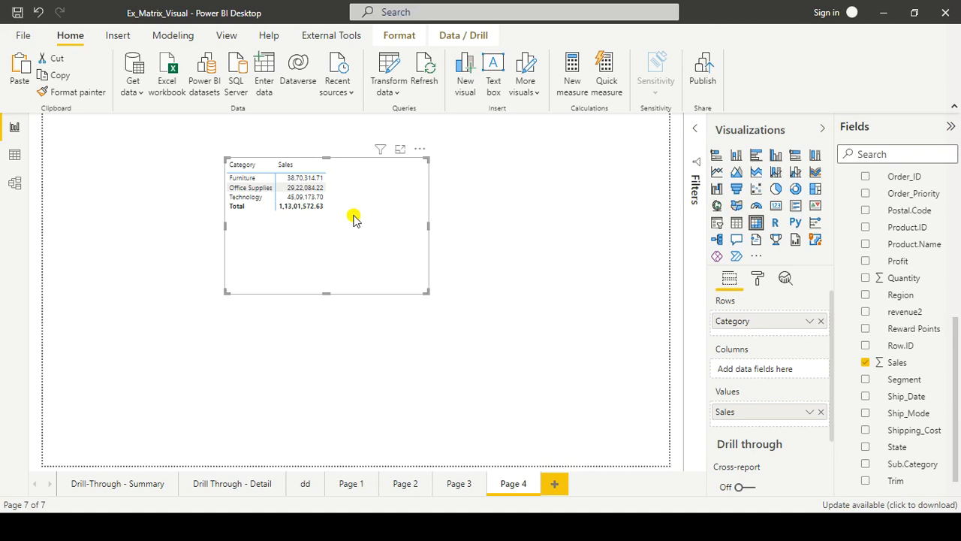
mouse_move(326, 293)
left_mouse_down()
mouse_move(348, 234)
mouse_move(323, 292)
left_mouse_up()
left_click_drag(371, 232, 266, 232)
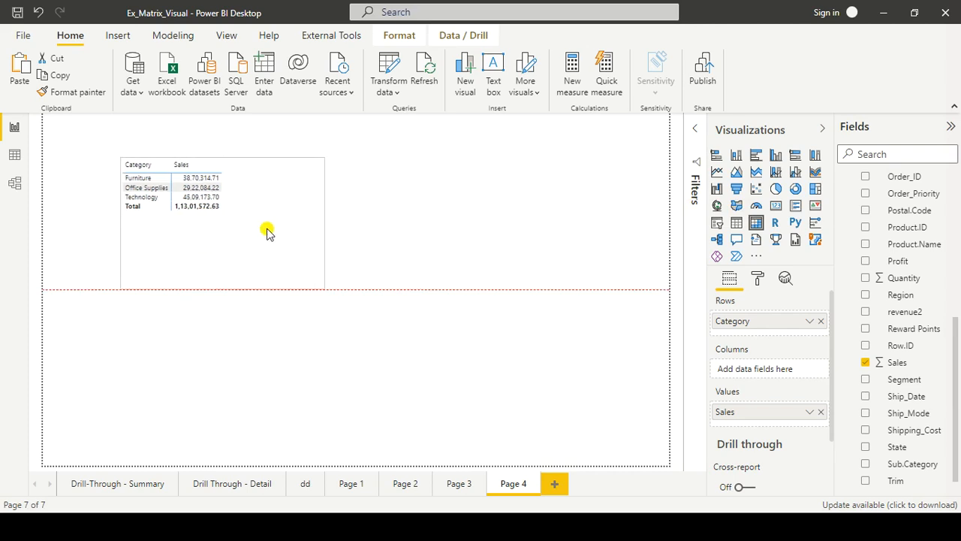
left_click(484, 282)
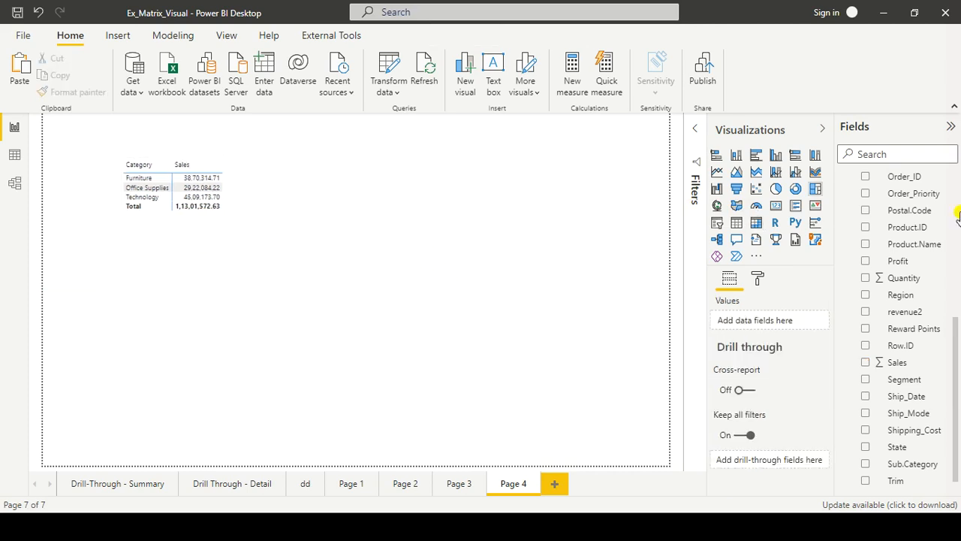
Step: Add the Segment field to the matrix rows beneath Category
left_click(278, 224)
scroll(954, 323, "up", 3)
scroll(953, 334, "up", 4)
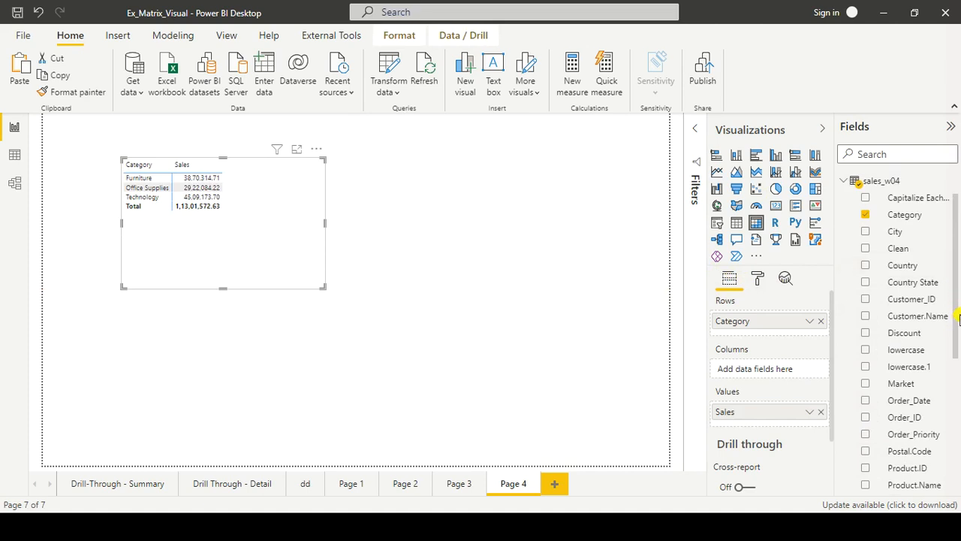
scroll(938, 328, "down", 5)
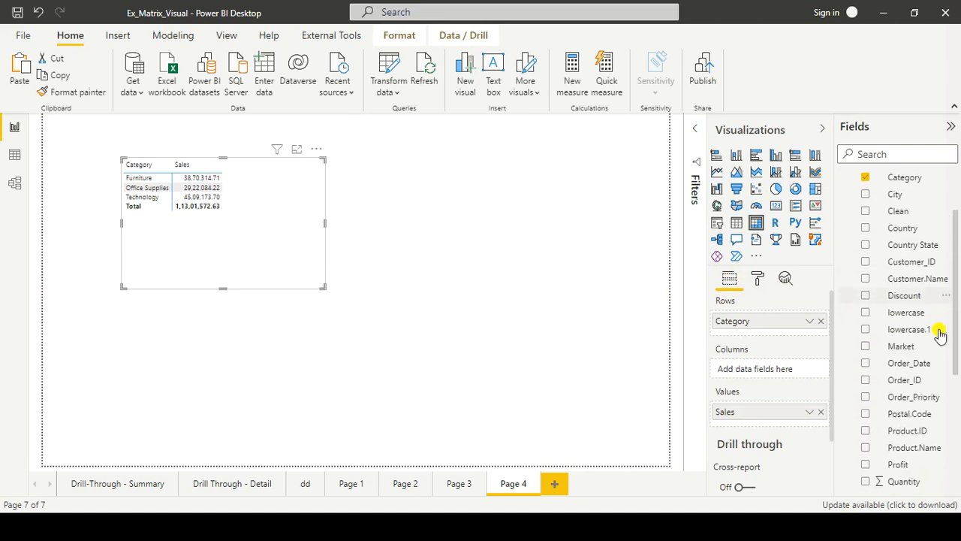
scroll(931, 342, "down", 2)
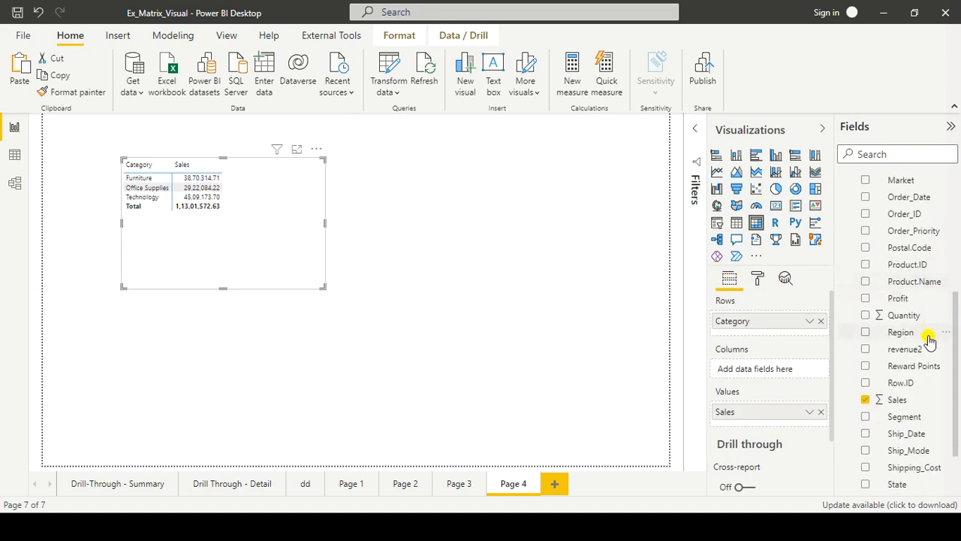
left_click_drag(912, 363, 778, 331)
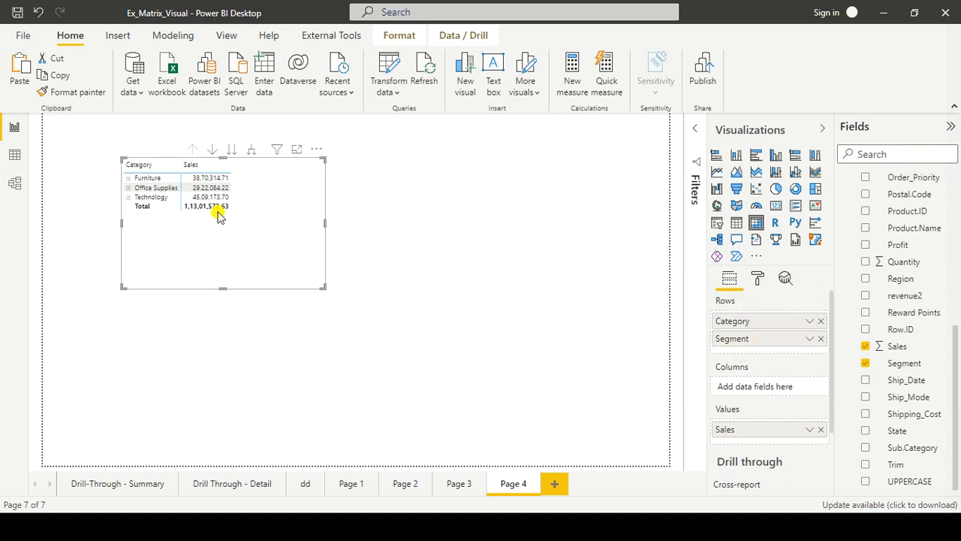
Step: Expand all Category rows down one level to Segment and make the matrix tall enough for every row
left_click(253, 155)
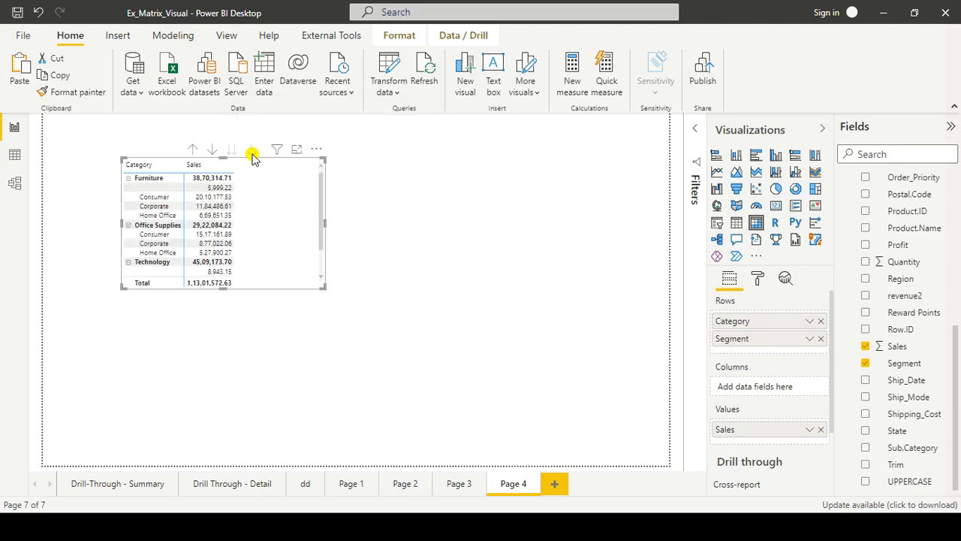
left_click_drag(224, 285, 230, 377)
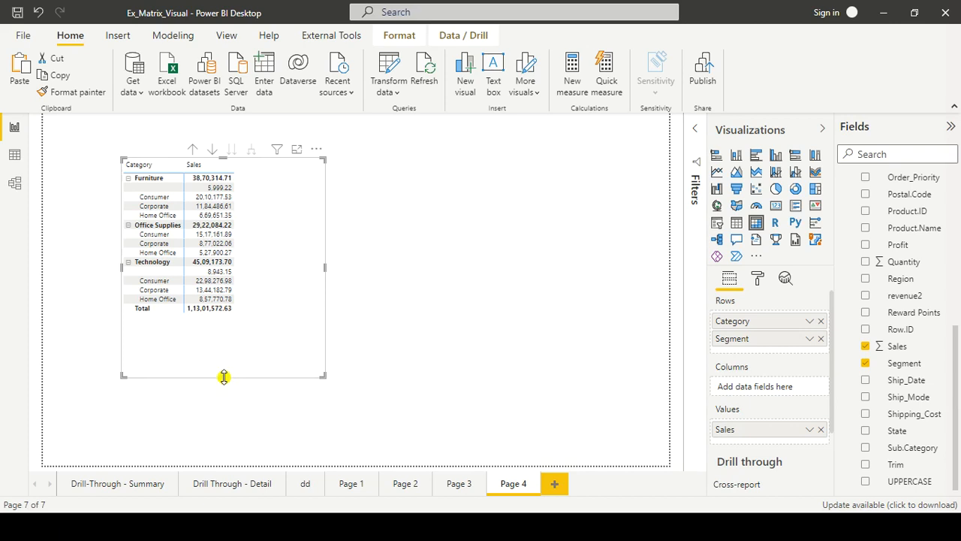
left_click_drag(224, 377, 263, 385)
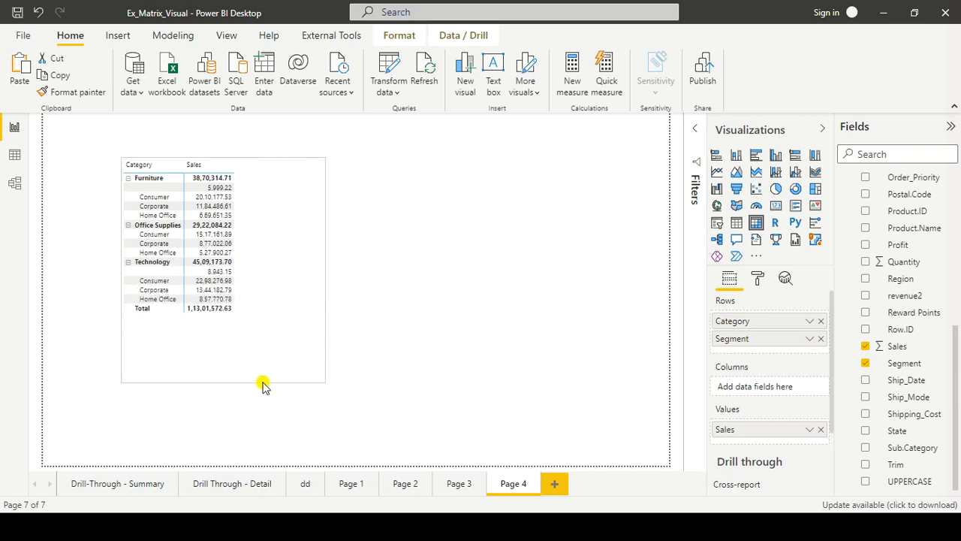
Step: Switch to Notepad, replace "out" with "up" in the "stepped out" note, and return to Power BI Desktop
key("alt+Tab")
key("alt+Tab")
key("alt+Tab")
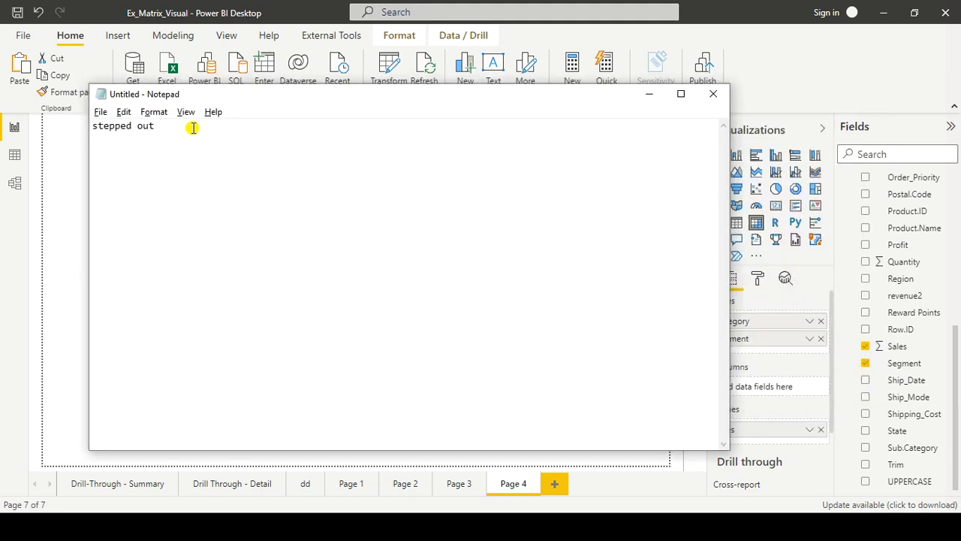
left_click_drag(193, 127, 138, 129)
type("up")
key("alt+Tab")
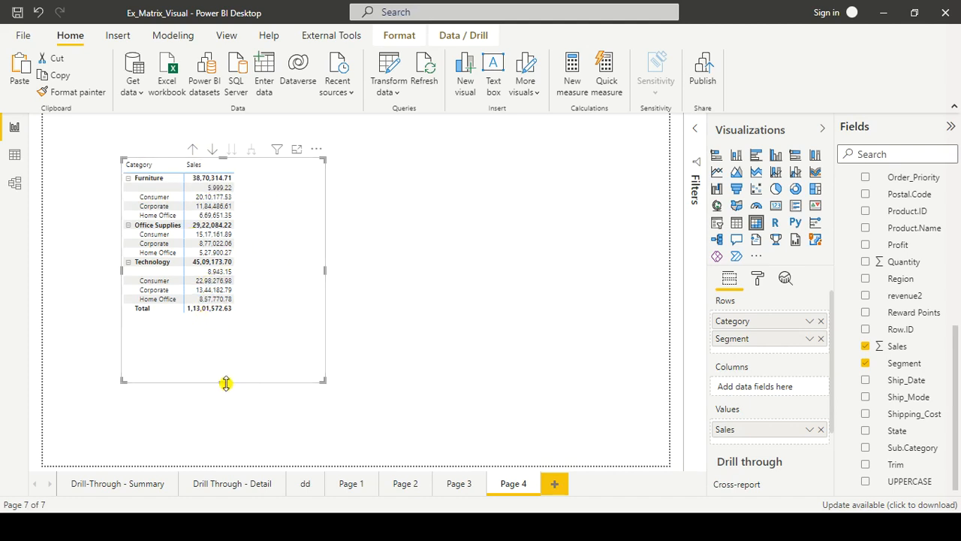
Step: Shorten the matrix at the page's upper-left corner and place a wider copy of it directly below
left_click_drag(226, 381, 220, 223)
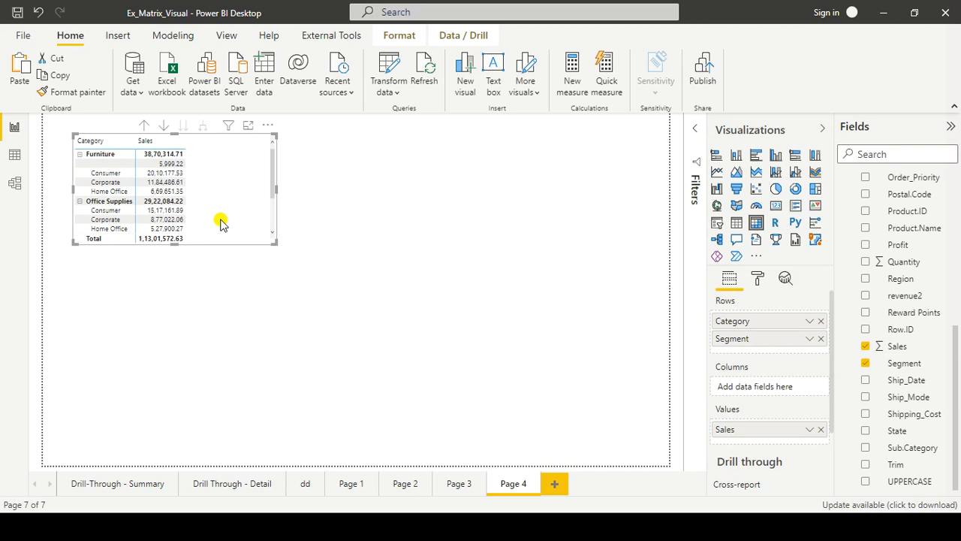
key("ctrl+v")
left_click_drag(225, 217, 211, 342)
left_click_drag(269, 320, 404, 287)
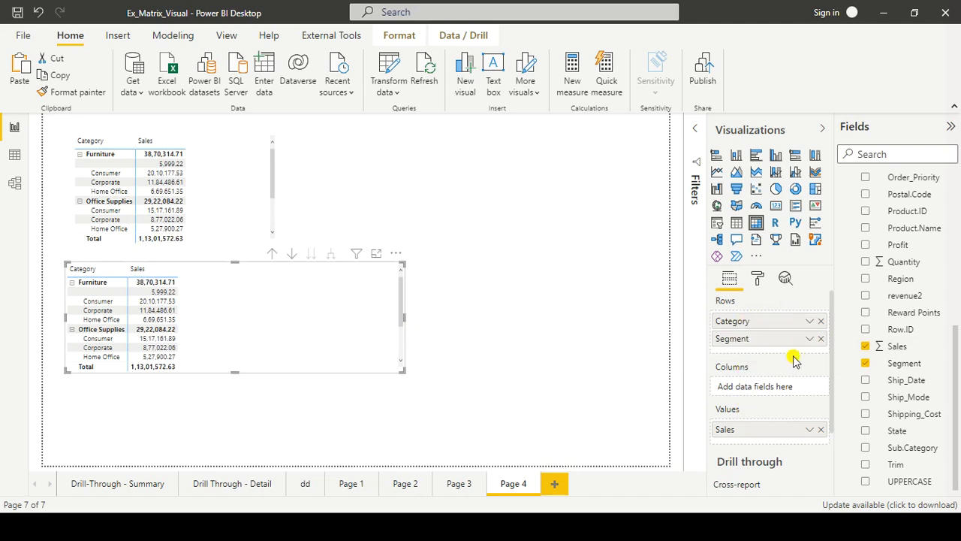
Step: Move Segment from rows to columns in the copied matrix and shrink the visual to fit its data
left_click_drag(777, 341, 767, 394)
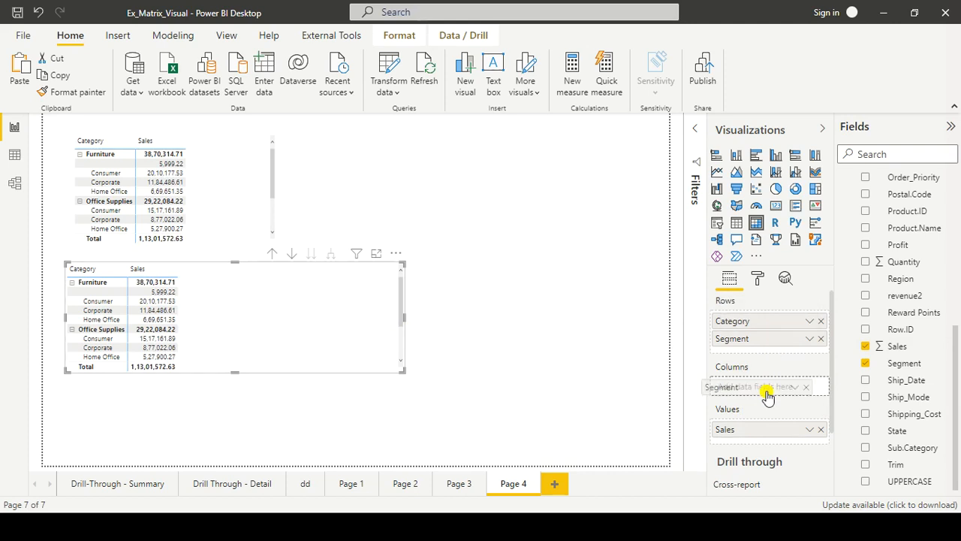
left_click_drag(767, 394, 767, 396)
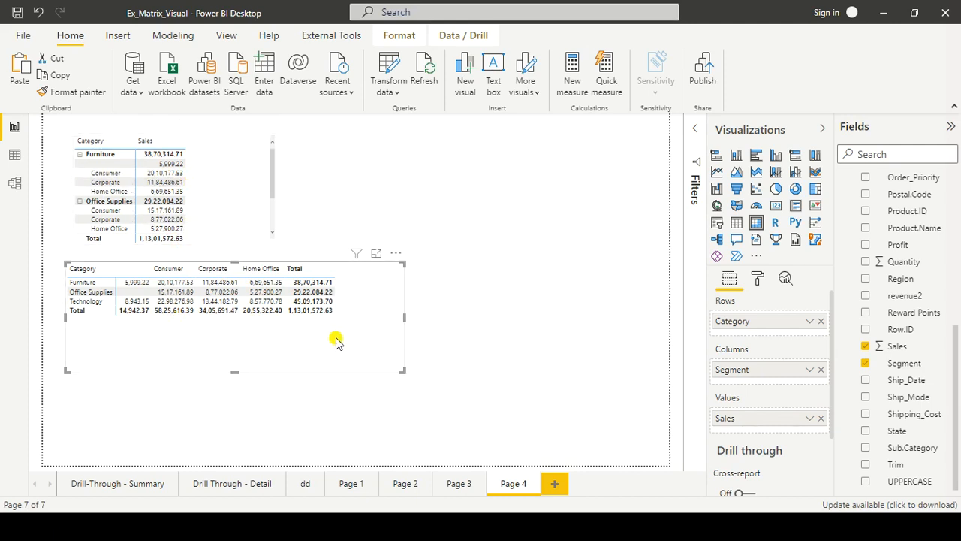
left_click_drag(236, 372, 251, 324)
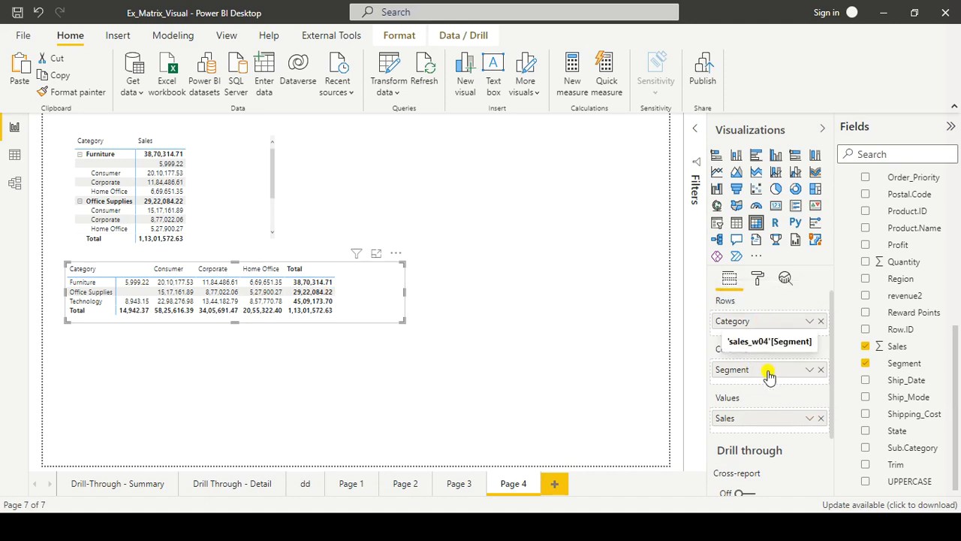
mouse_move(356, 254)
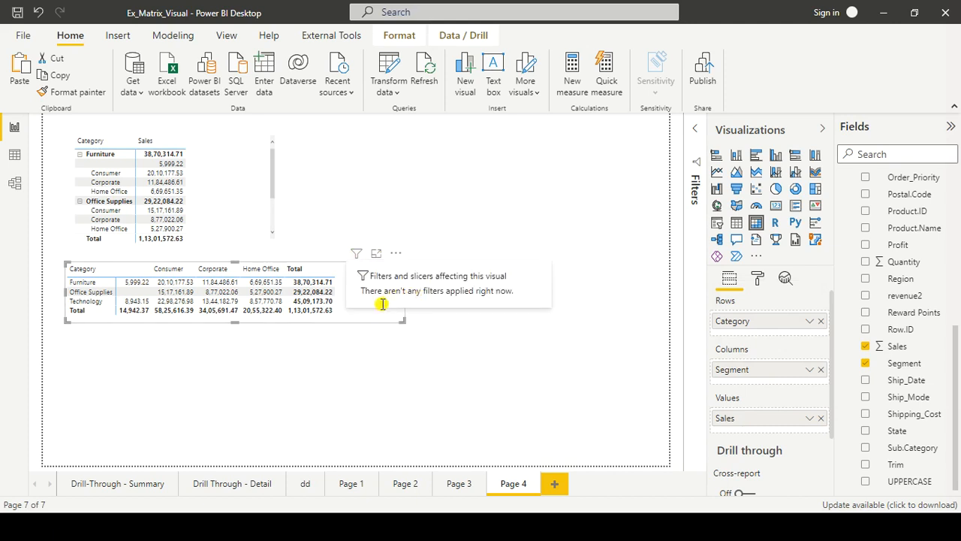
left_click_drag(403, 294, 367, 297)
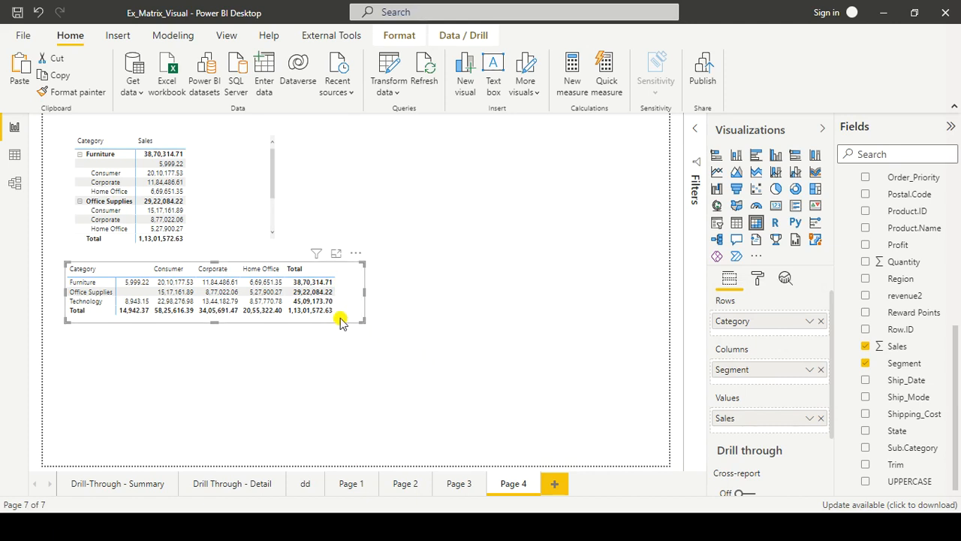
Step: Duplicate the second matrix below it, swap its fields so Segment is in rows and Category in columns, and make it taller
key("ctrl+v")
left_click_drag(339, 320, 336, 390)
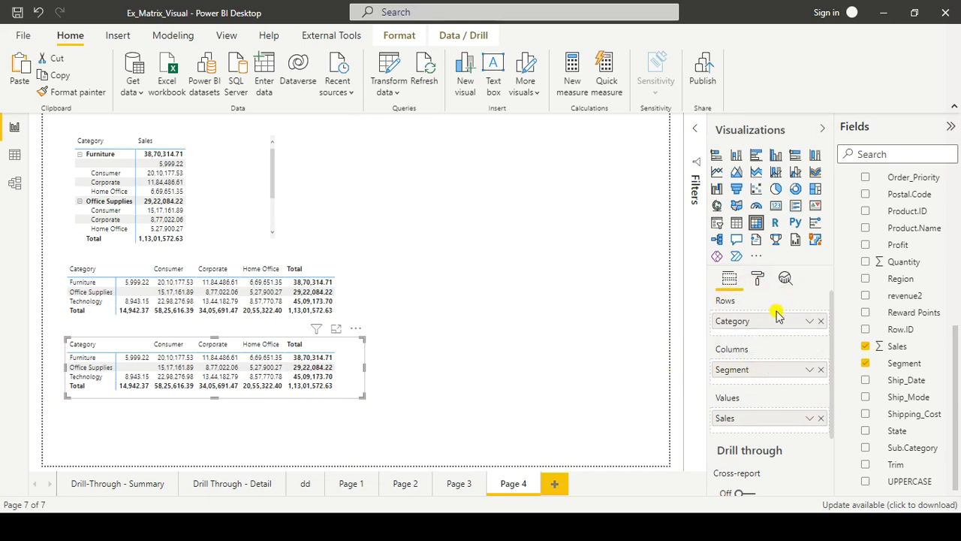
mouse_move(768, 323)
left_mouse_down()
mouse_move(772, 386)
mouse_move(777, 315)
mouse_move(778, 330)
left_mouse_up()
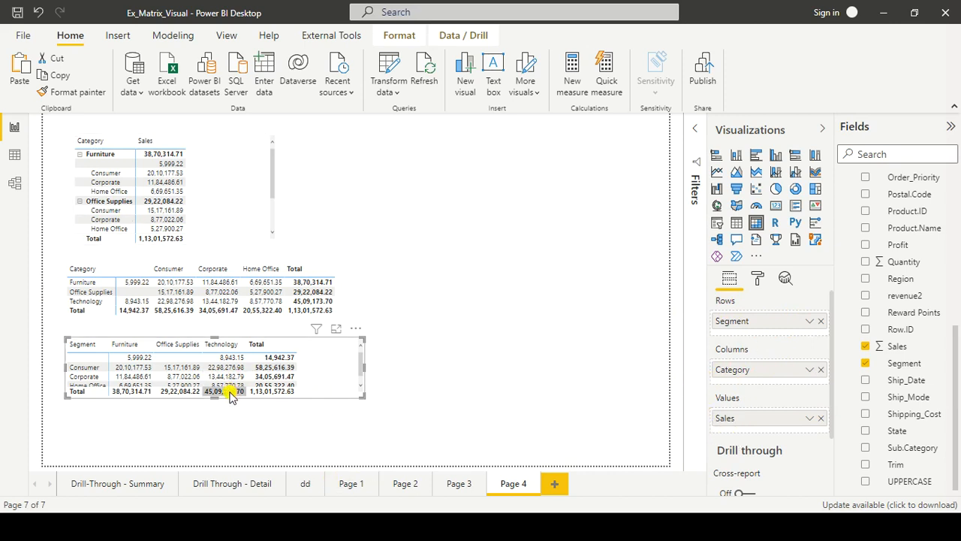
left_click_drag(215, 398, 210, 455)
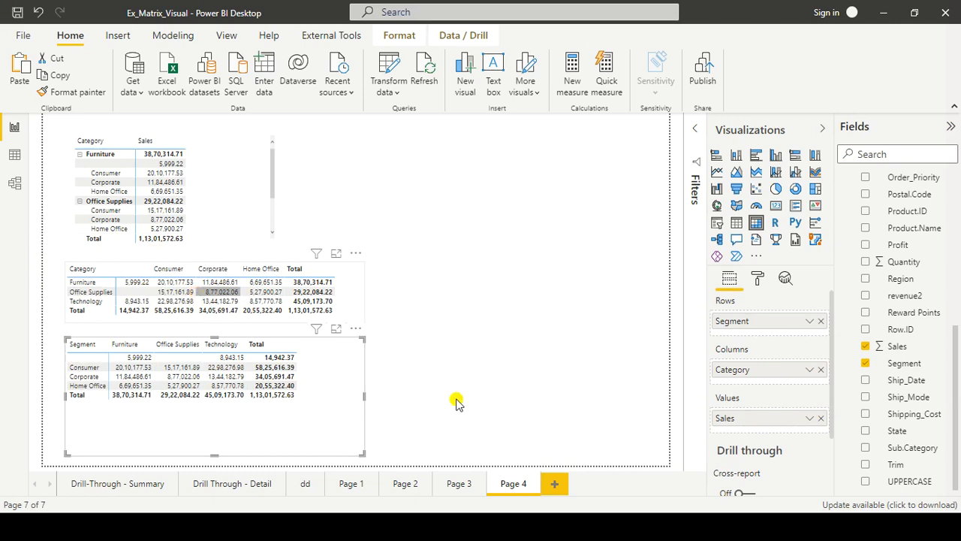
Step: Reduce the height of the lowest matrix so it closely fits its Segment rows
right_click(198, 293)
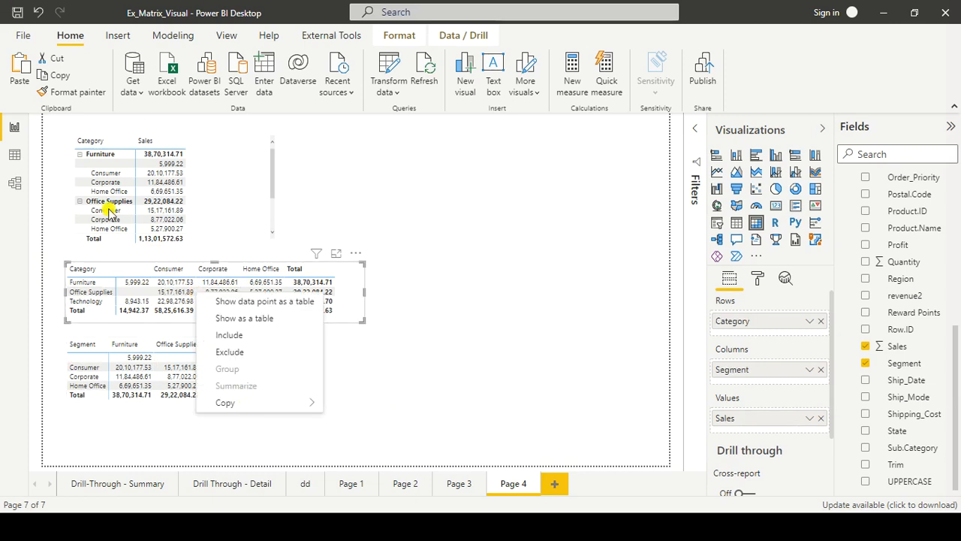
left_click(453, 271)
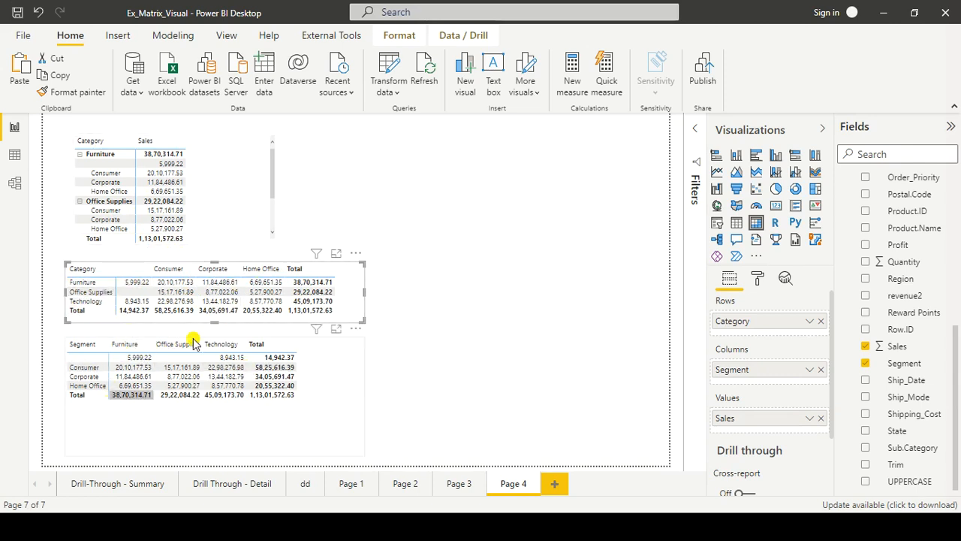
left_click(361, 368)
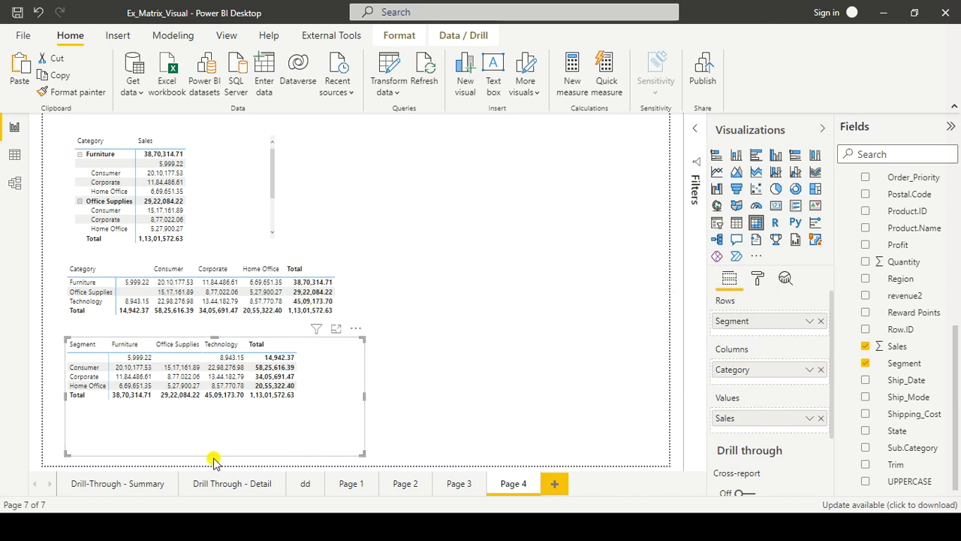
left_click_drag(208, 455, 236, 411)
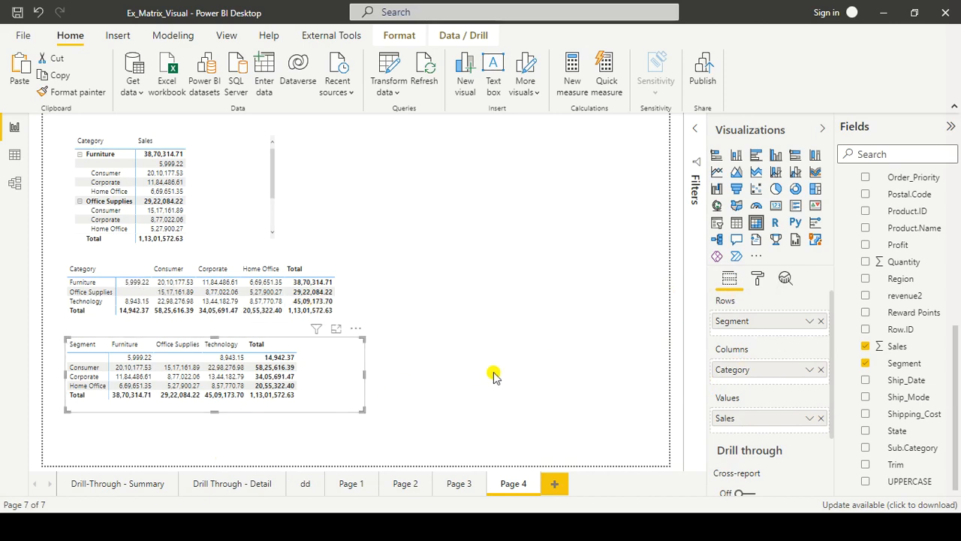
Step: Duplicate the Segment-by-Category matrix and place the copy in the upper-right area of the page
left_click(512, 371)
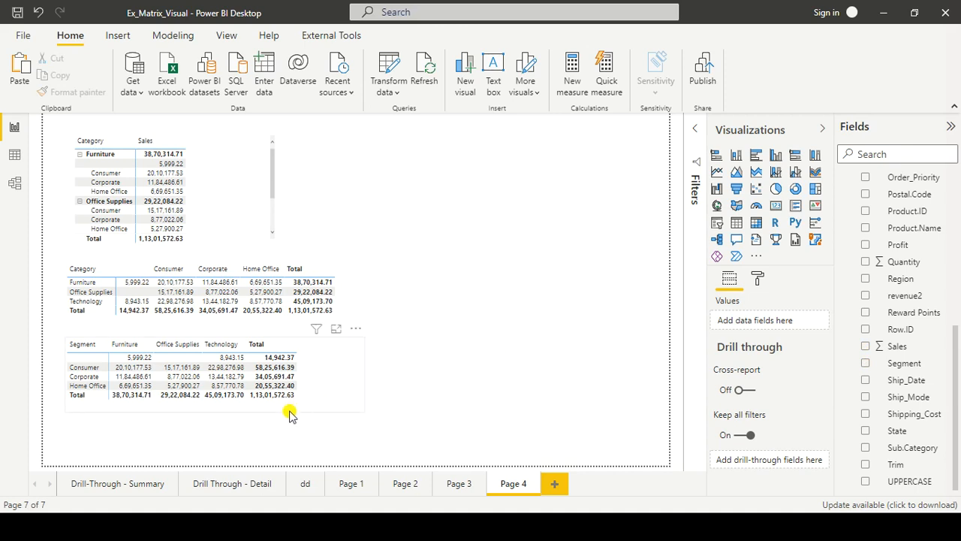
left_click(311, 404)
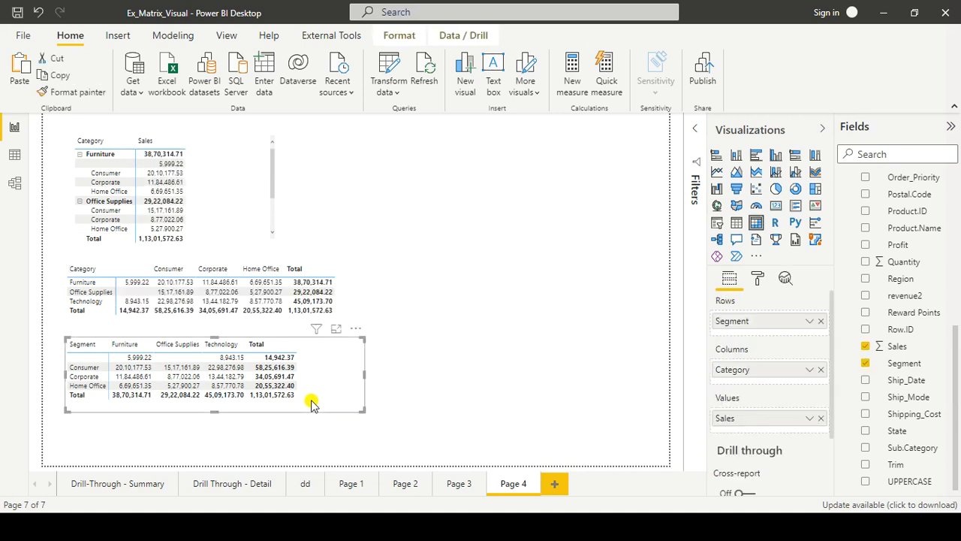
key("ctrl+v")
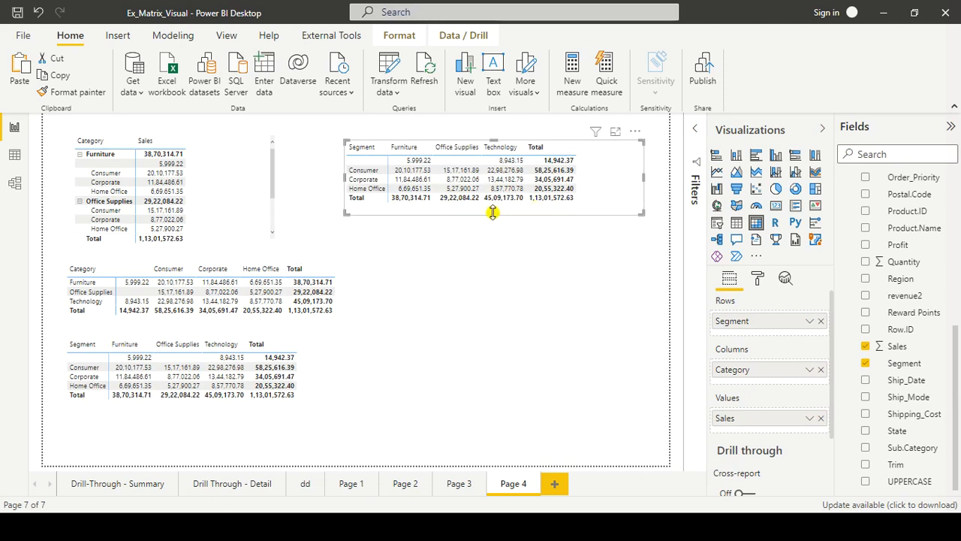
Step: Reposition the copied Segment-by-Category matrix slightly and add Country to its rows above Segment
left_click_drag(622, 200, 607, 225)
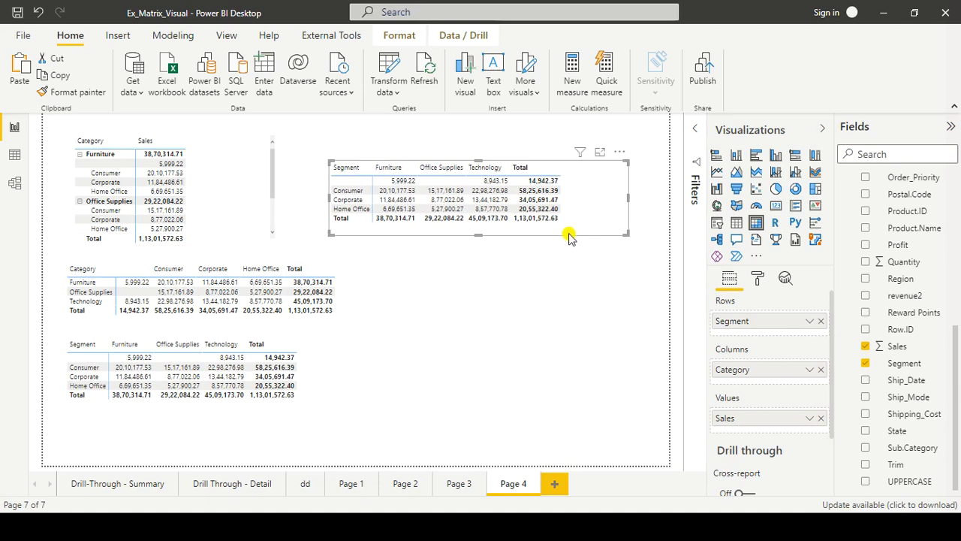
scroll(926, 458, "up", 1)
scroll(926, 457, "up", 6)
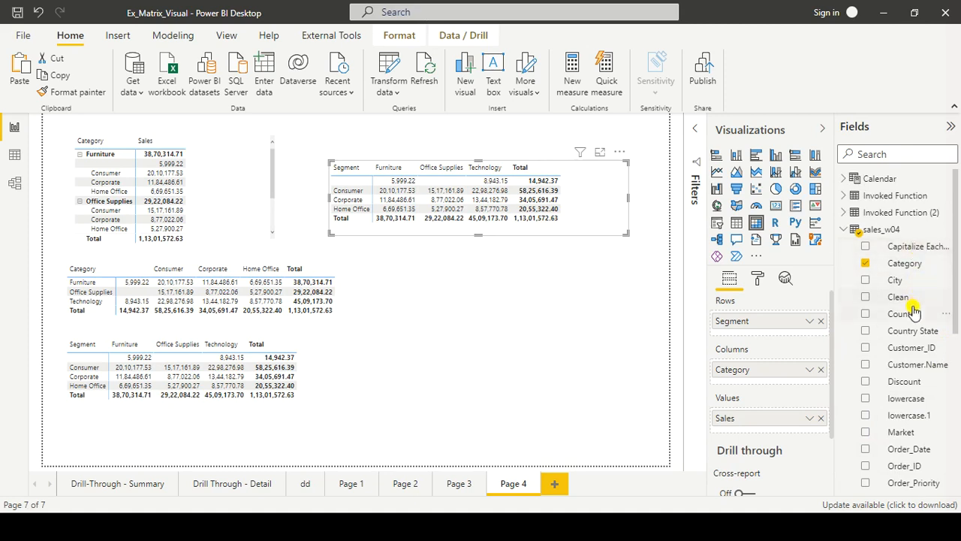
left_click_drag(911, 314, 778, 316)
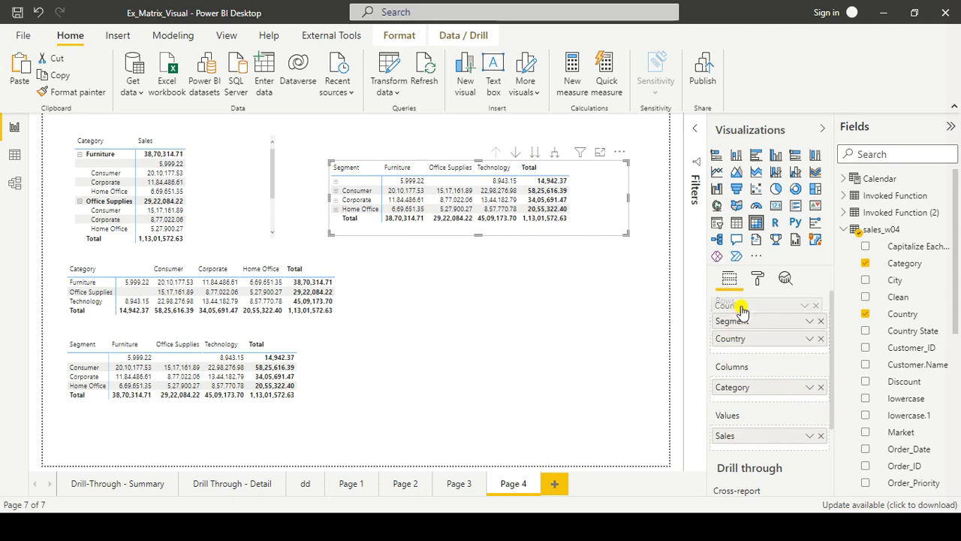
left_click_drag(740, 313, 761, 350)
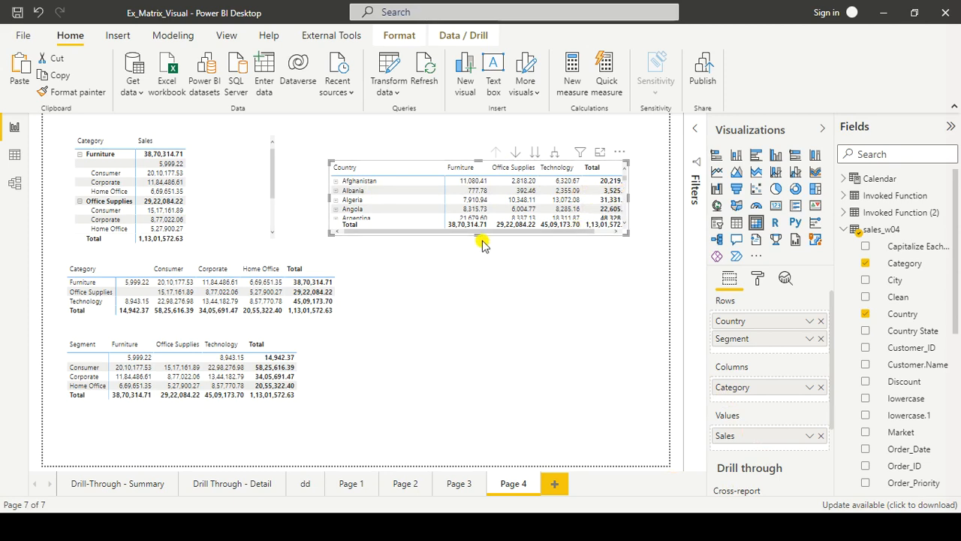
Step: Enlarge the Country matrix downward and to the left, and expand all its rows one level down to Segment
left_click_drag(480, 235, 479, 353)
left_click_drag(329, 259, 128, 232)
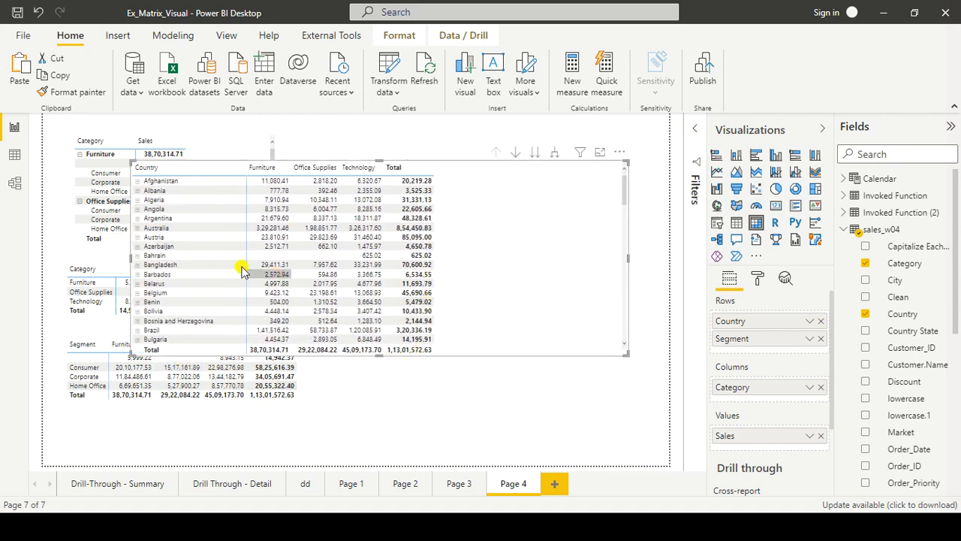
key("alt+Tab")
key("alt+Tab")
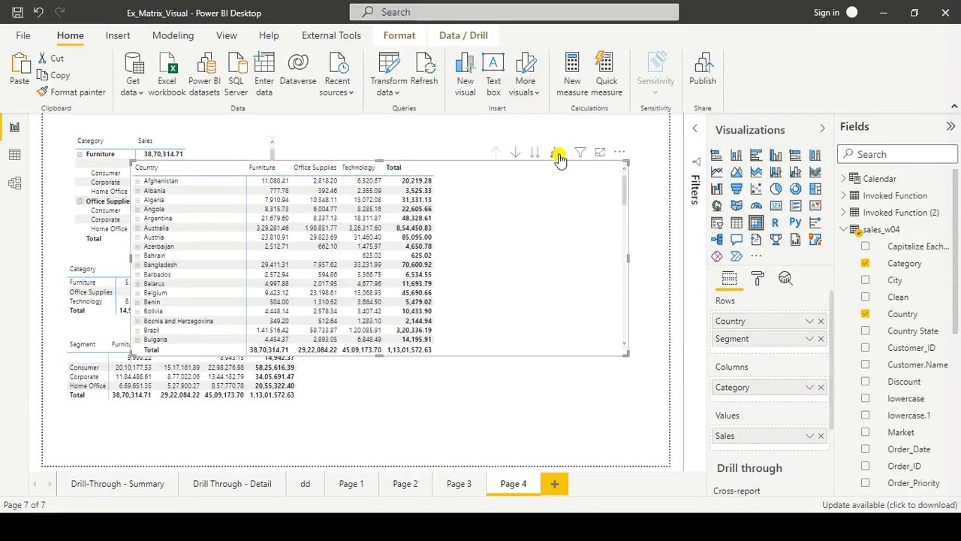
left_click(557, 154)
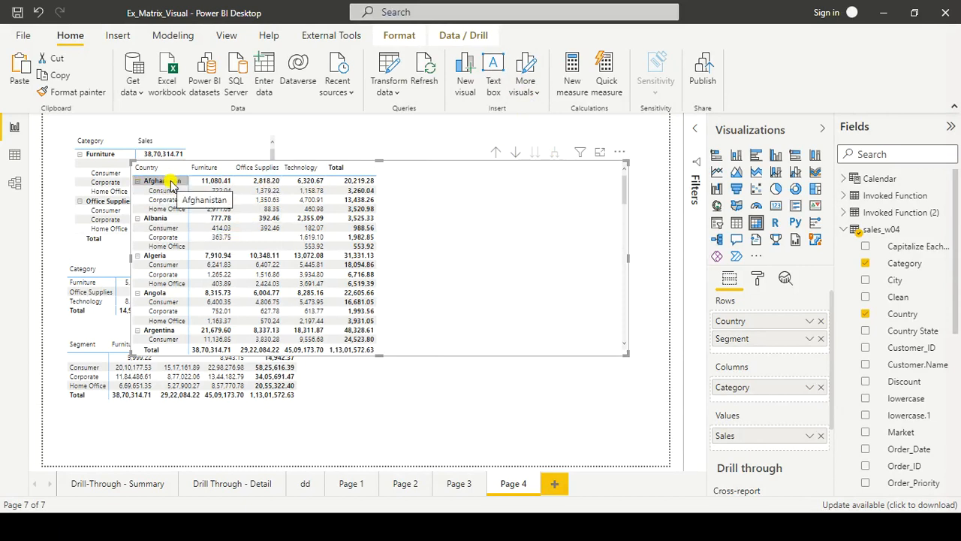
Step: Move the Country matrix to the upper-left part of the page and make it taller
mouse_move(761, 322)
left_mouse_down()
mouse_move(756, 336)
mouse_move(747, 333)
left_mouse_up()
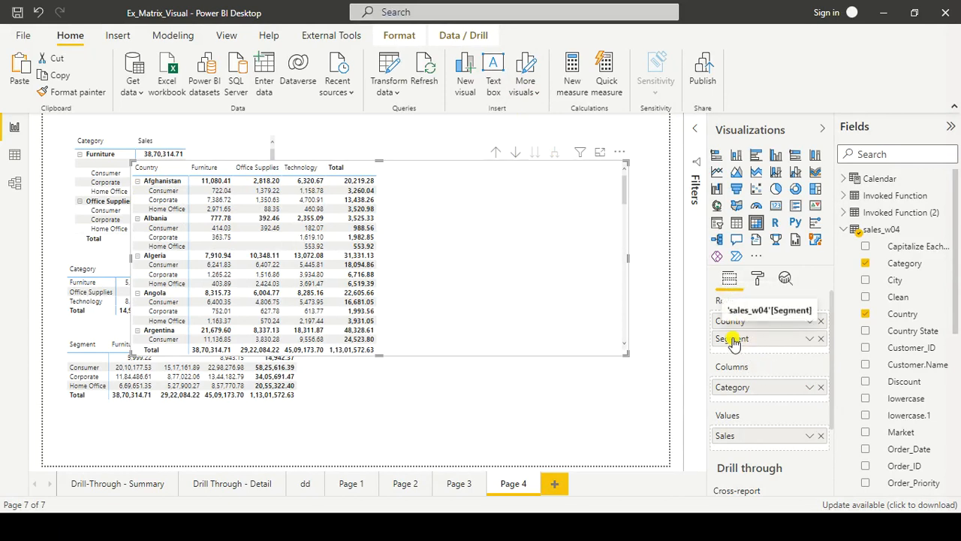
left_click_drag(487, 185, 378, 155)
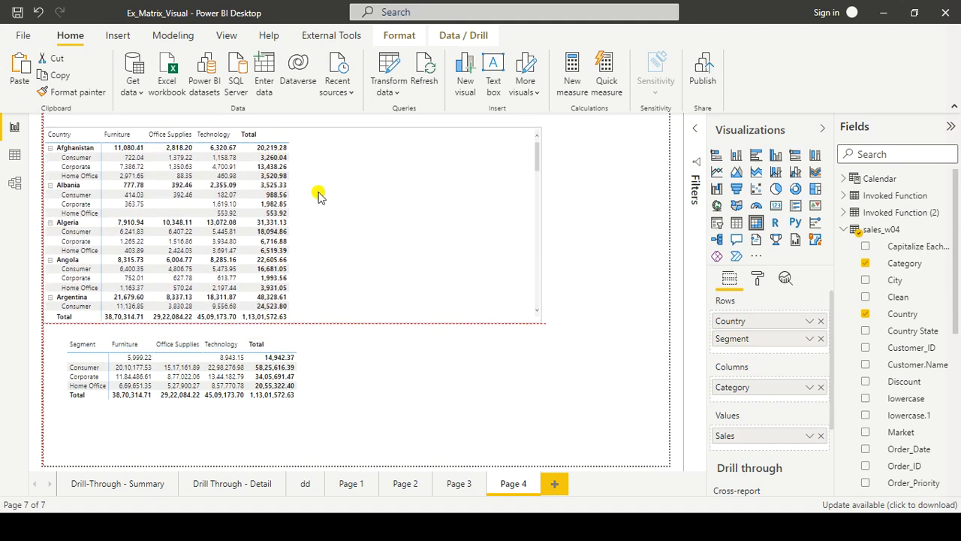
left_click_drag(294, 320, 292, 421)
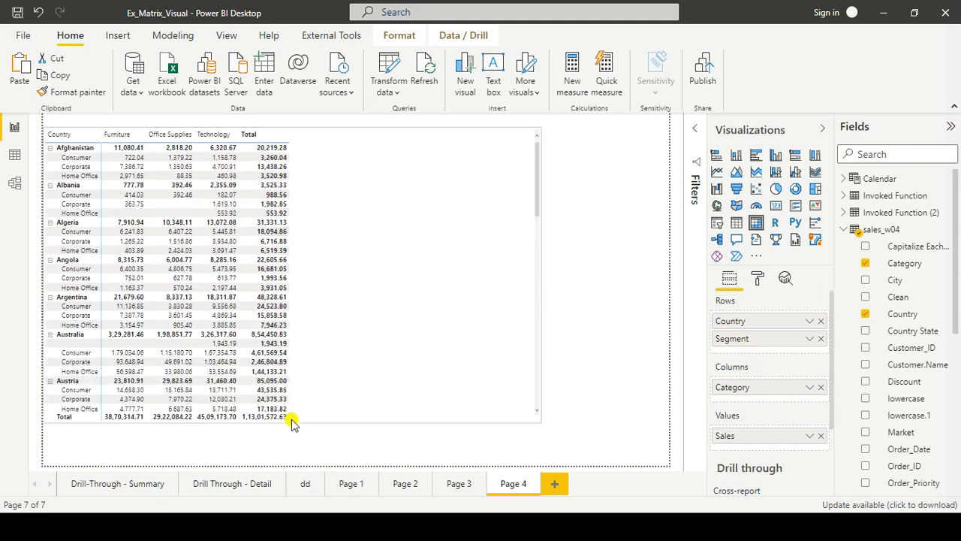
left_click(487, 310)
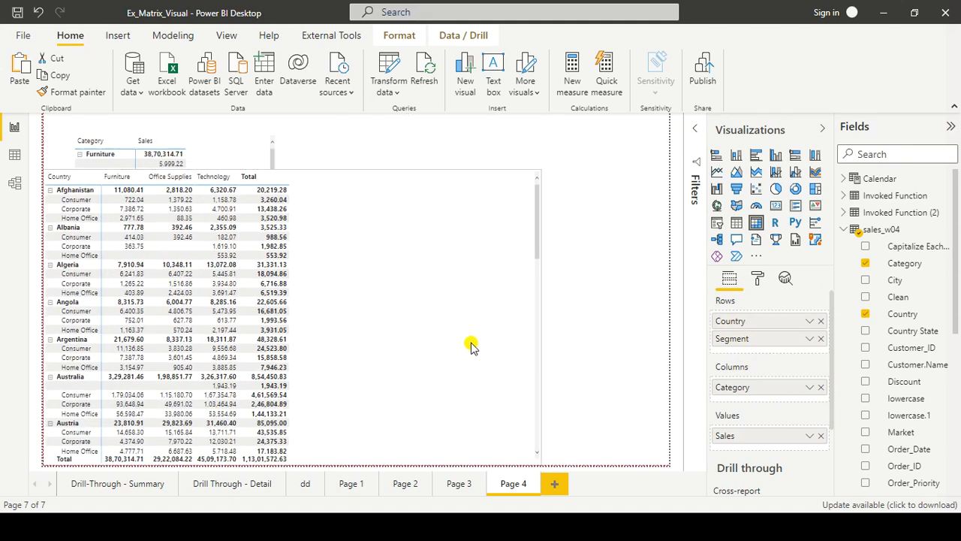
left_click(485, 303)
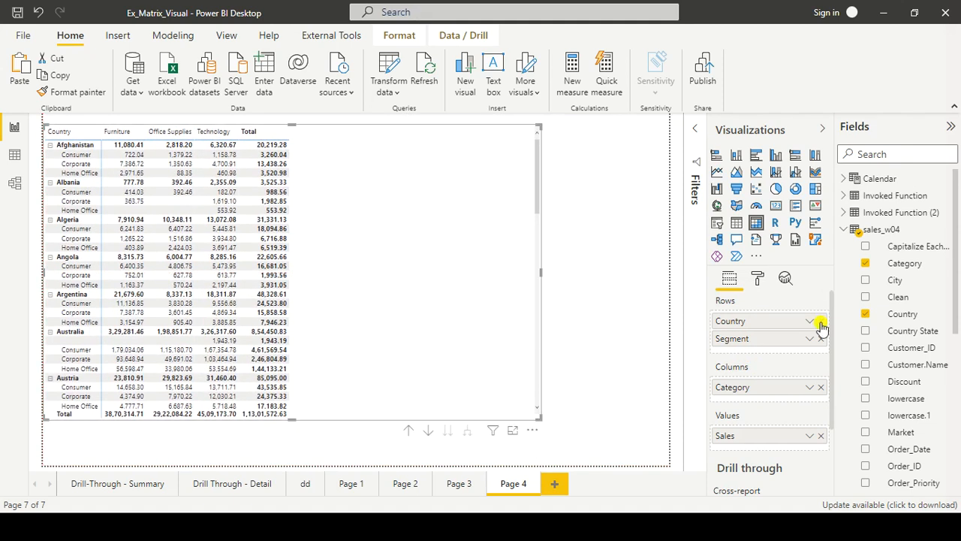
Step: Add Ship_Mode to the matrix columns below Category
scroll(950, 402, "down", 3)
scroll(950, 401, "down", 6)
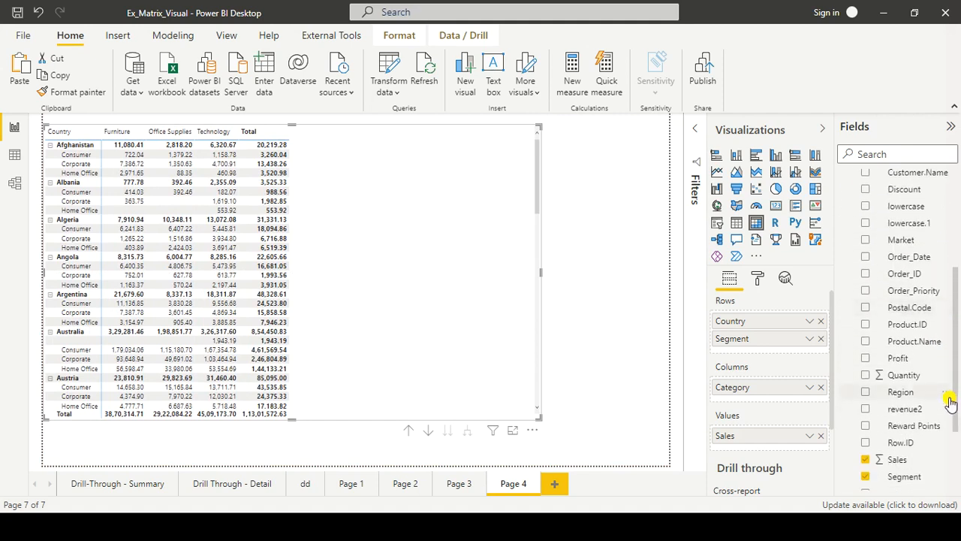
scroll(946, 350, "up", 2)
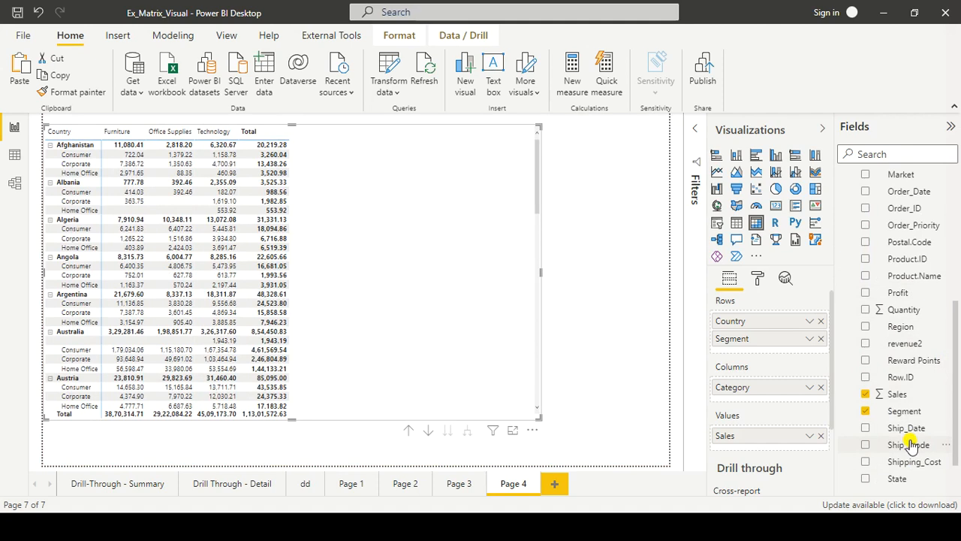
left_click_drag(909, 445, 768, 397)
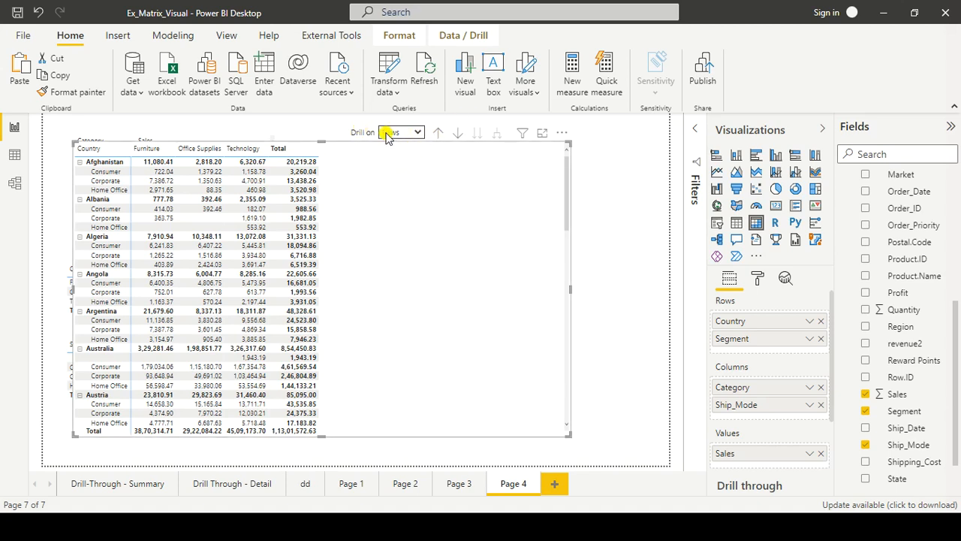
Step: Expand the matrix columns to Ship_Mode and the rows to Segment, and widen the visual to the page's right edge
left_click(418, 133)
left_click(418, 133)
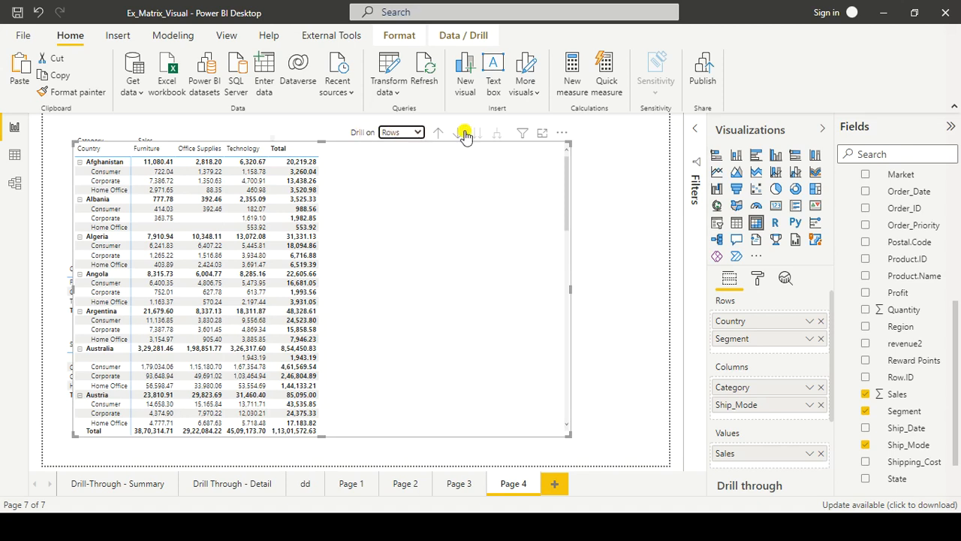
left_click(412, 132)
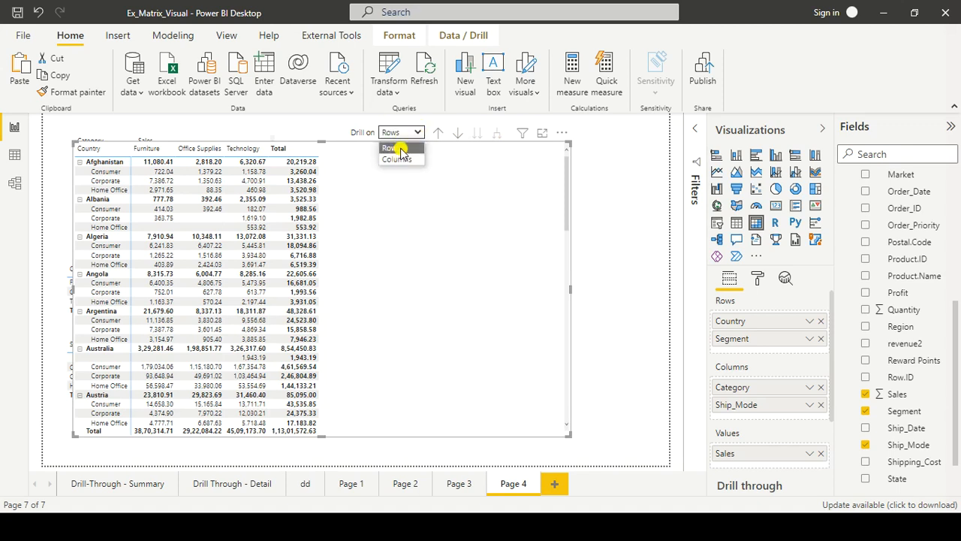
left_click(401, 151)
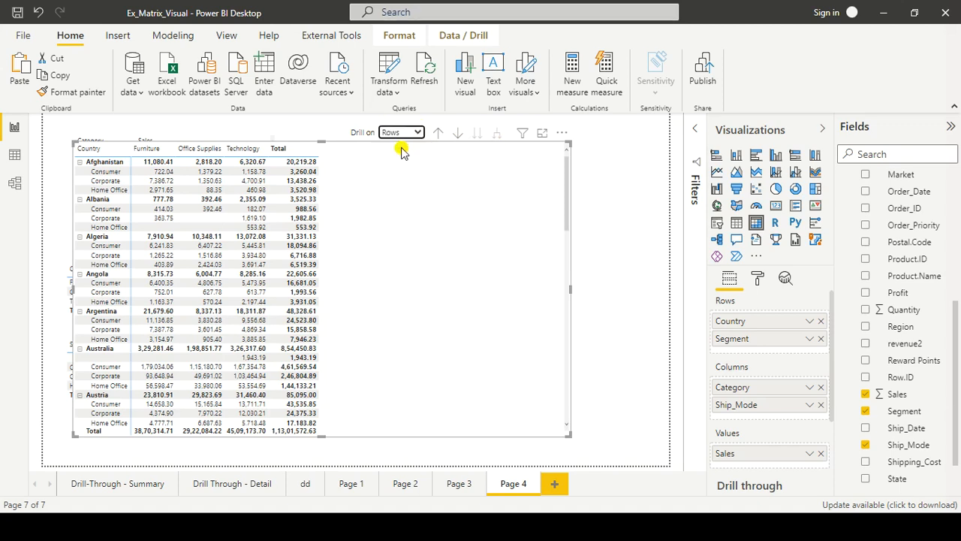
left_click(460, 137)
scroll(755, 374, "down", 1)
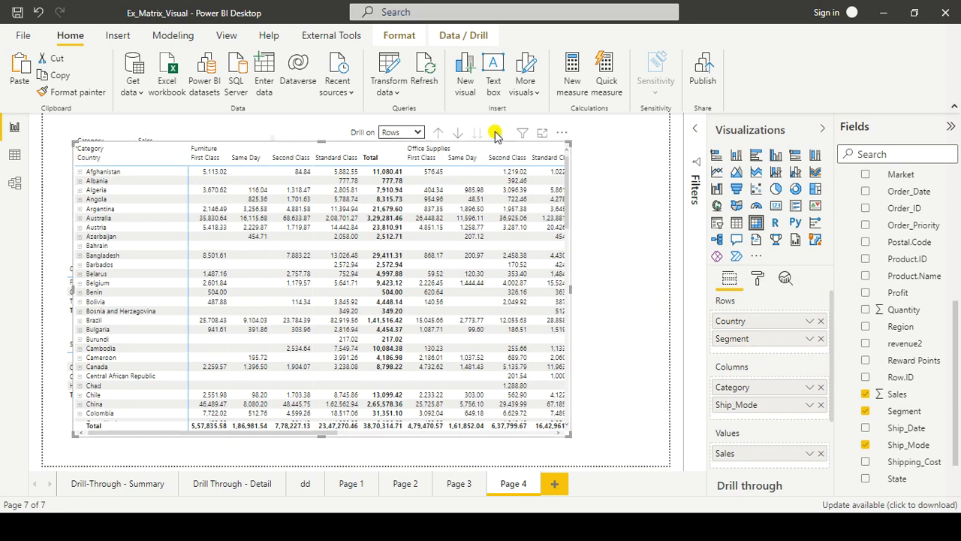
left_click(495, 133)
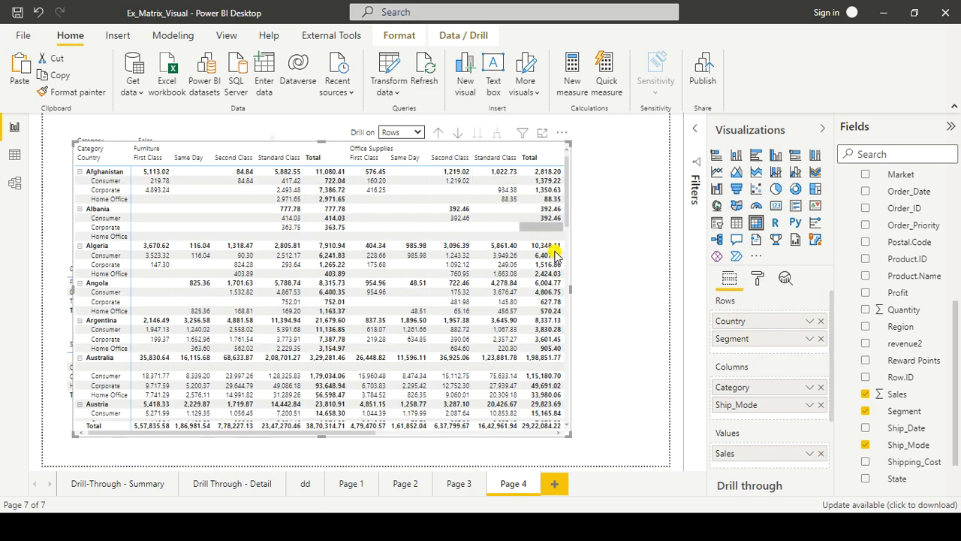
left_click_drag(571, 287, 670, 276)
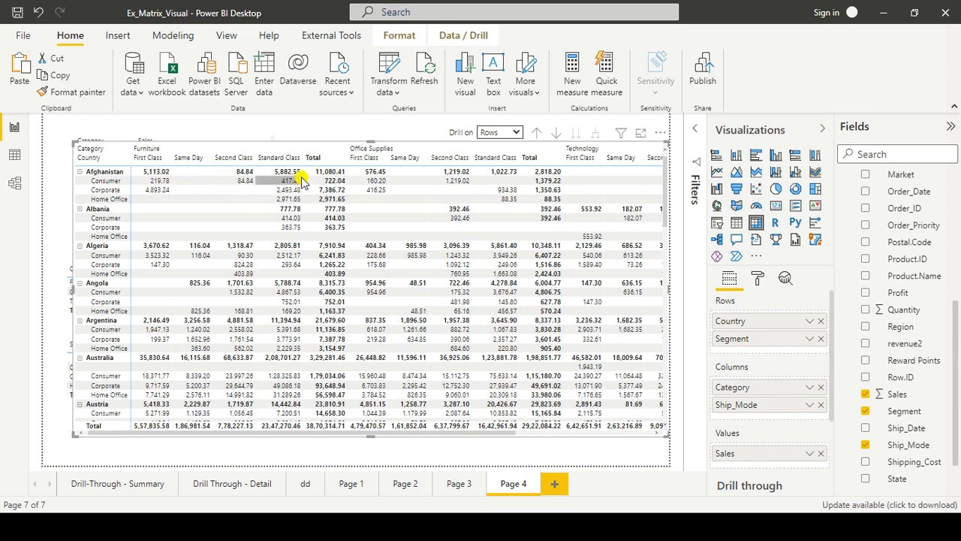
left_click_drag(206, 440, 513, 440)
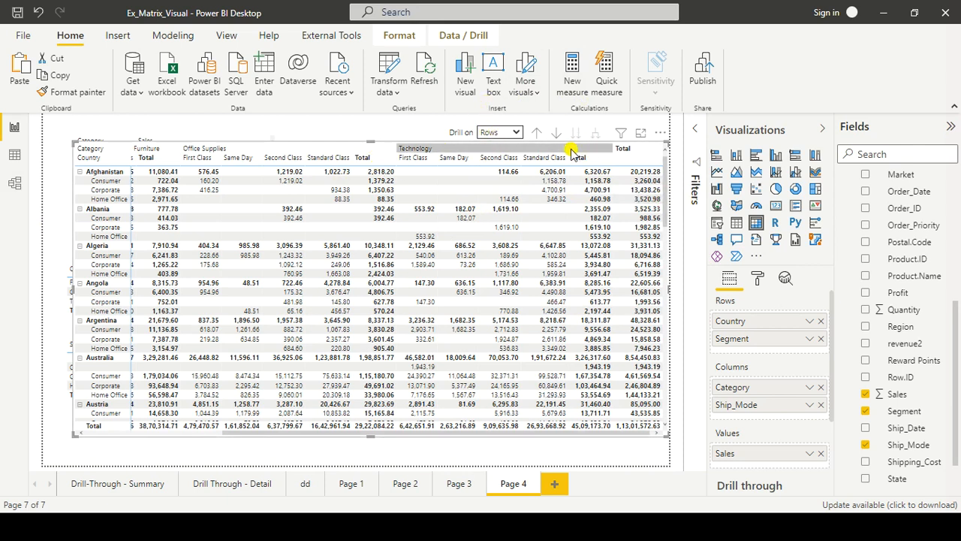
Step: Drill the matrix rows up to Country and the columns up to Category, trying the Ship_Mode expansion once in between
left_click(596, 133)
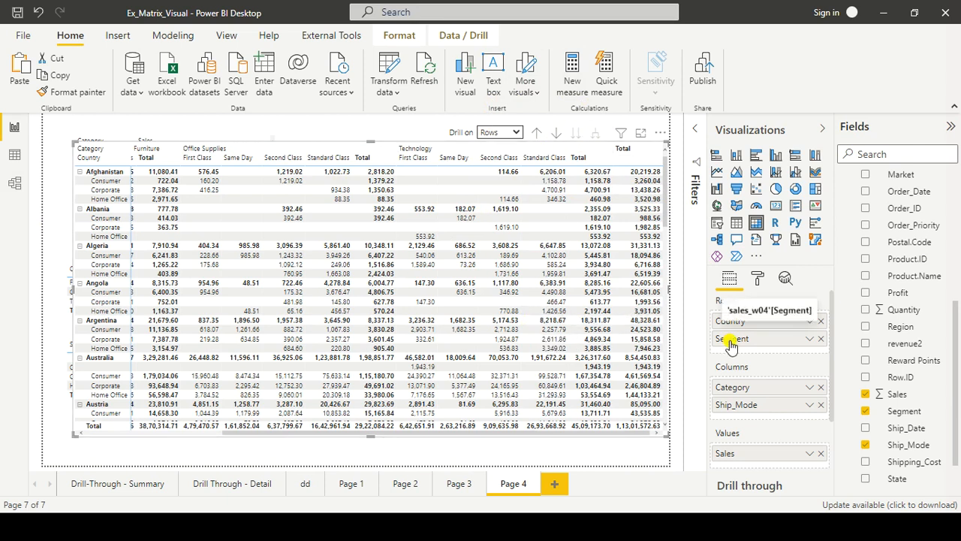
left_click(542, 141)
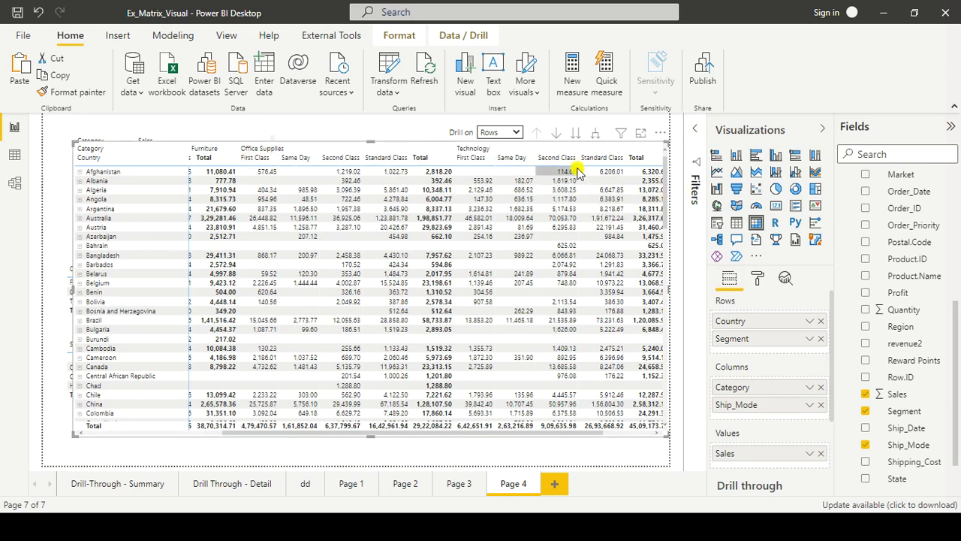
left_click(520, 132)
left_click(489, 157)
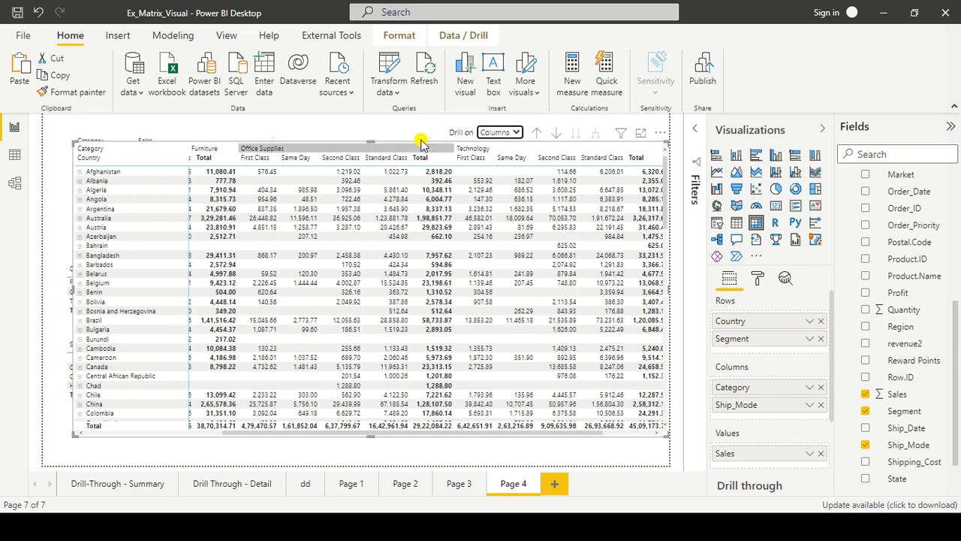
left_click(539, 133)
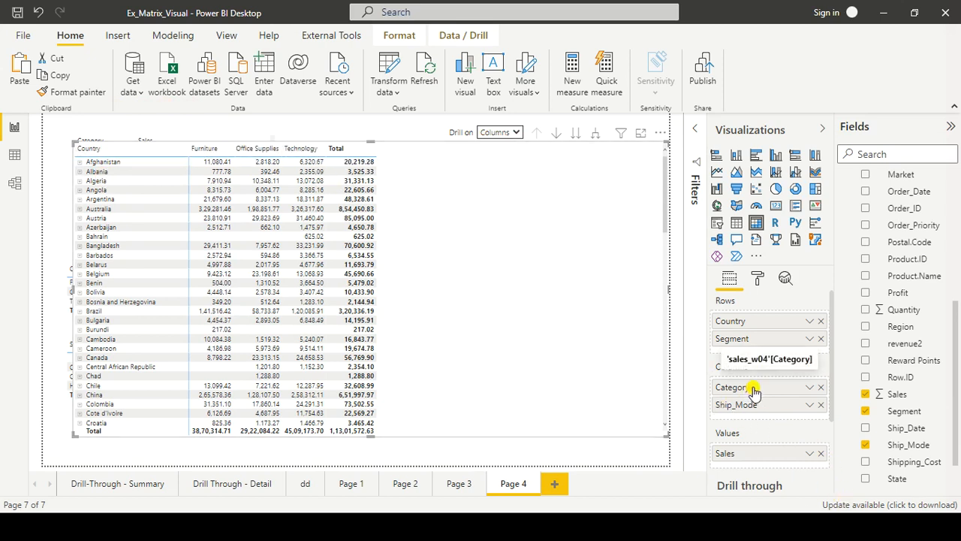
left_click(597, 133)
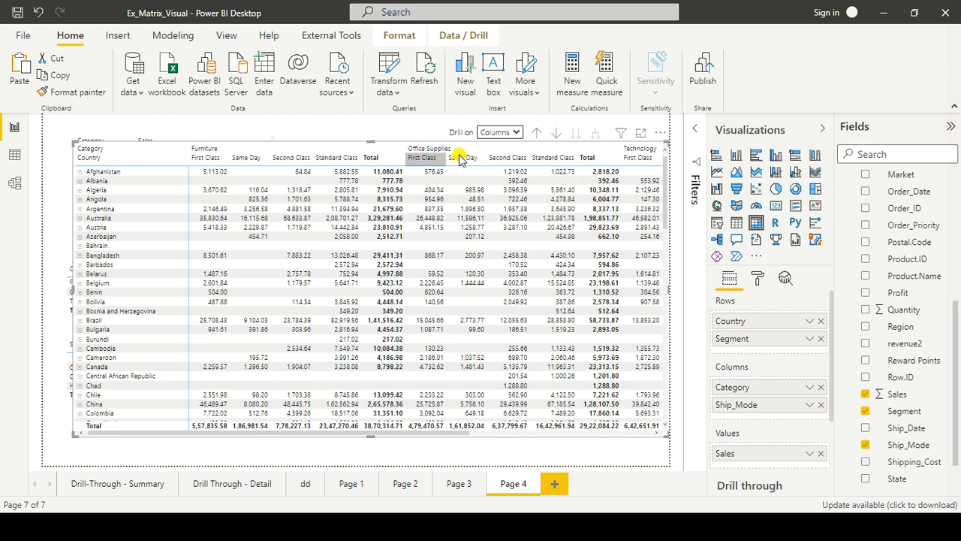
left_click(539, 132)
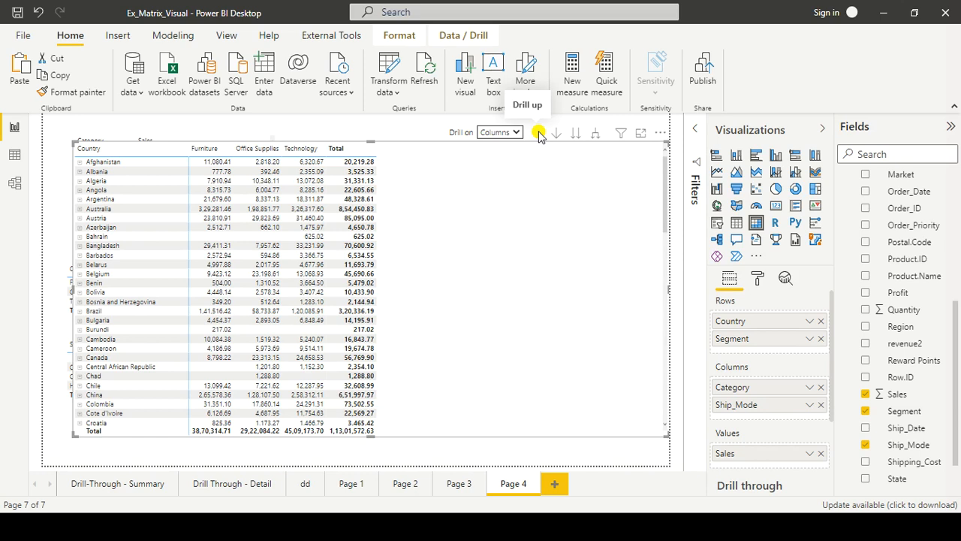
Step: Expand the matrix rows to Segment and the columns to Ship_Mode, and extend the visual to the page's left edge
left_click(494, 150)
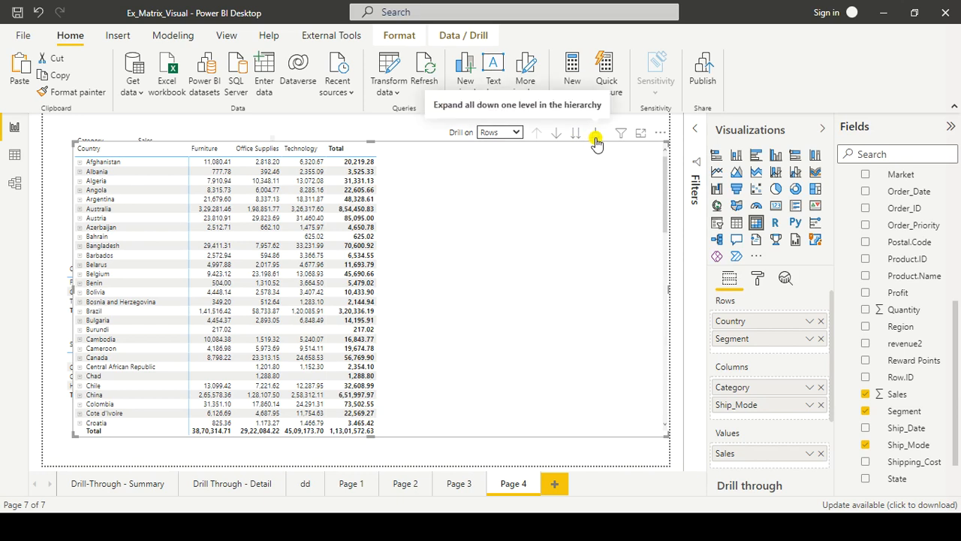
right_click(90, 162)
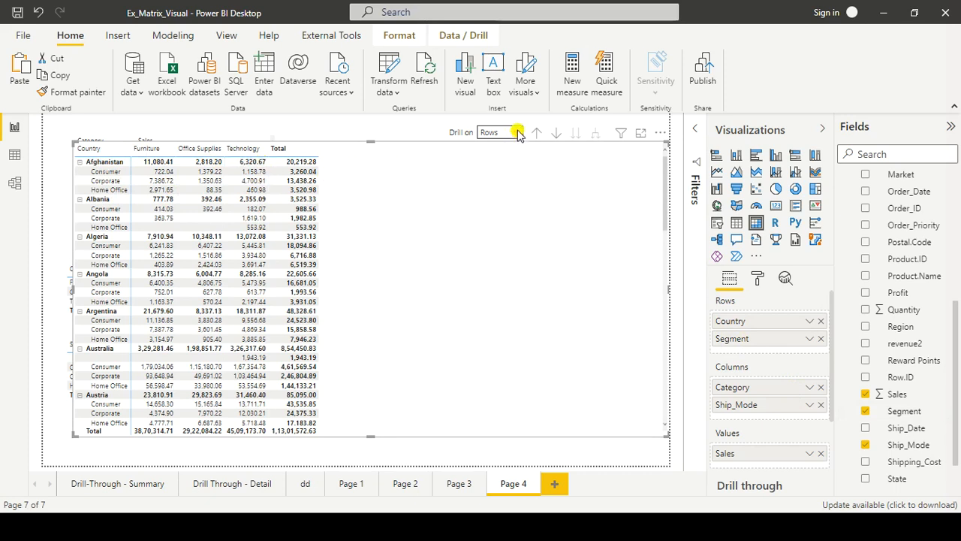
left_click(501, 159)
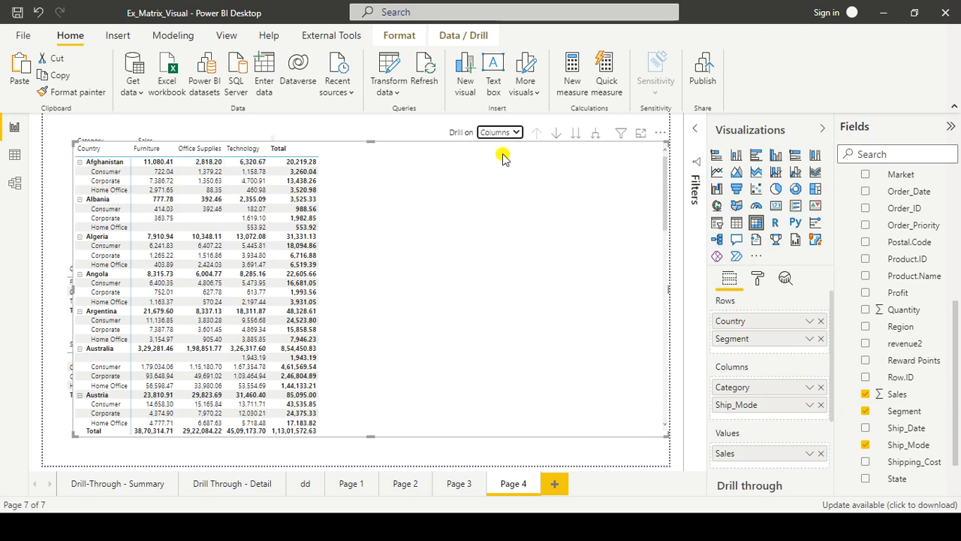
left_click(597, 133)
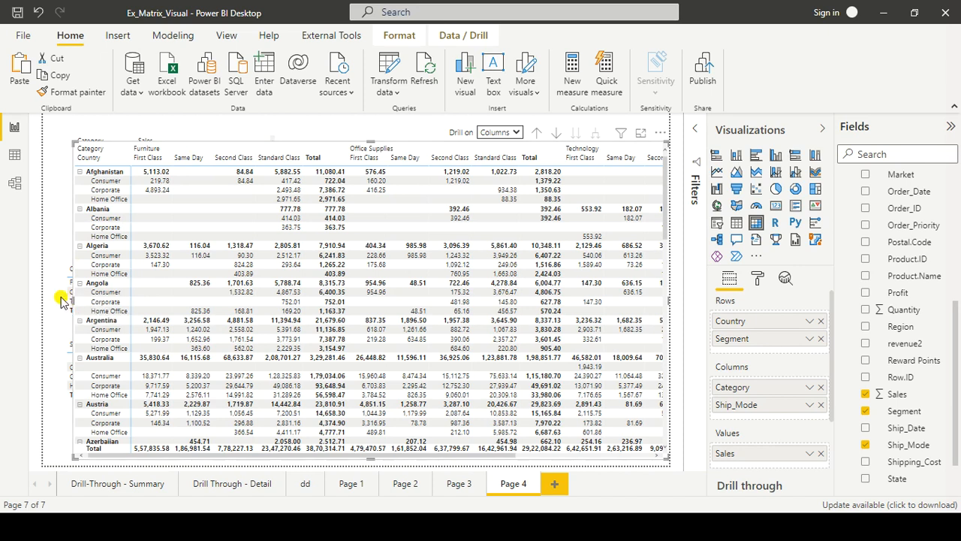
left_click_drag(73, 302, 23, 283)
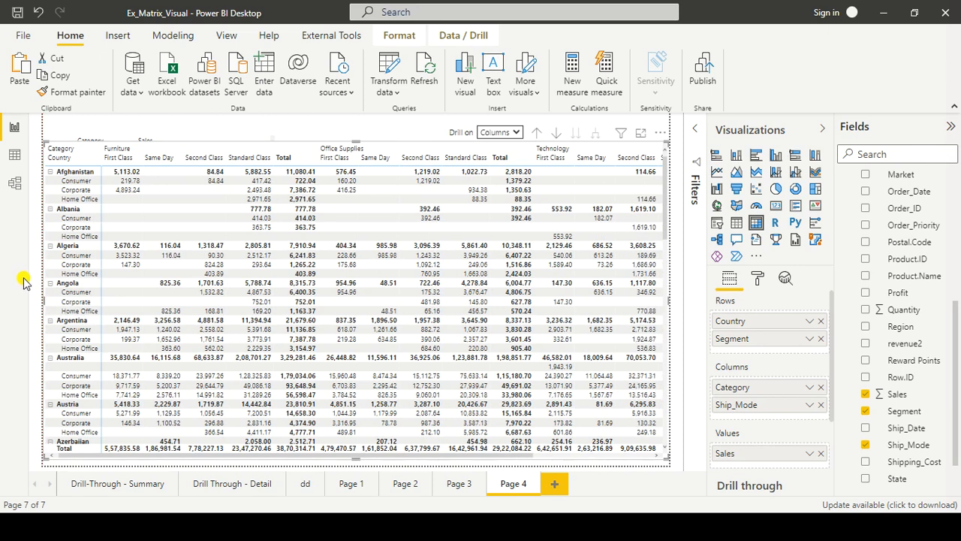